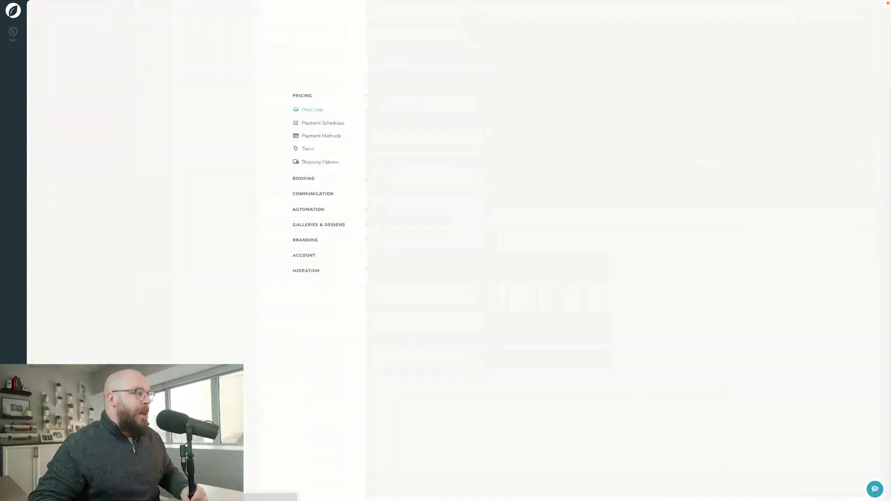
Step: Under Automation, view the Shoot Workflow templates, then return to the Lead Workflow templates listing Wedding Lead Workflow
{"action": "left_click", "coordinate": [307, 212]}
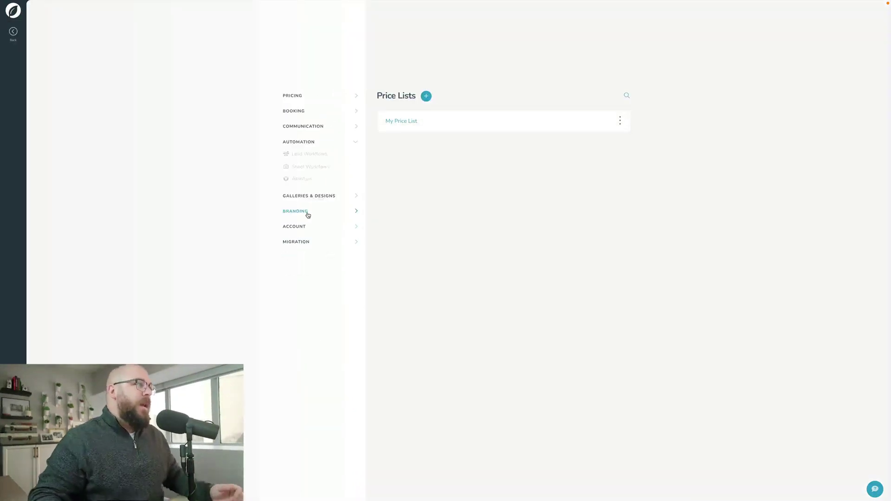
{"action": "left_click", "coordinate": [309, 159]}
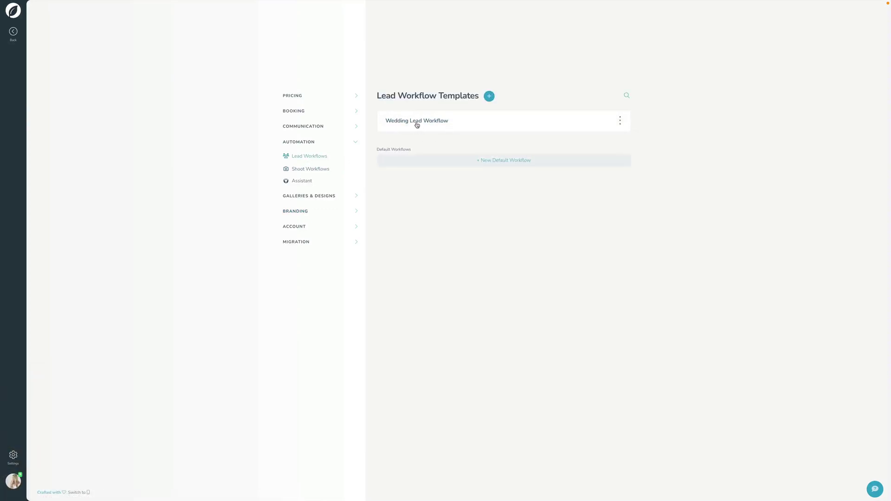
{"action": "left_click", "coordinate": [319, 169]}
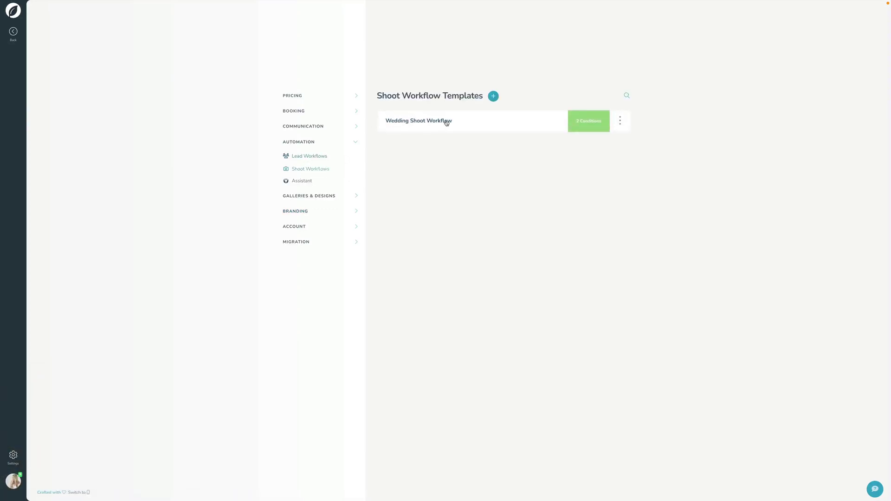
{"action": "left_click", "coordinate": [299, 158]}
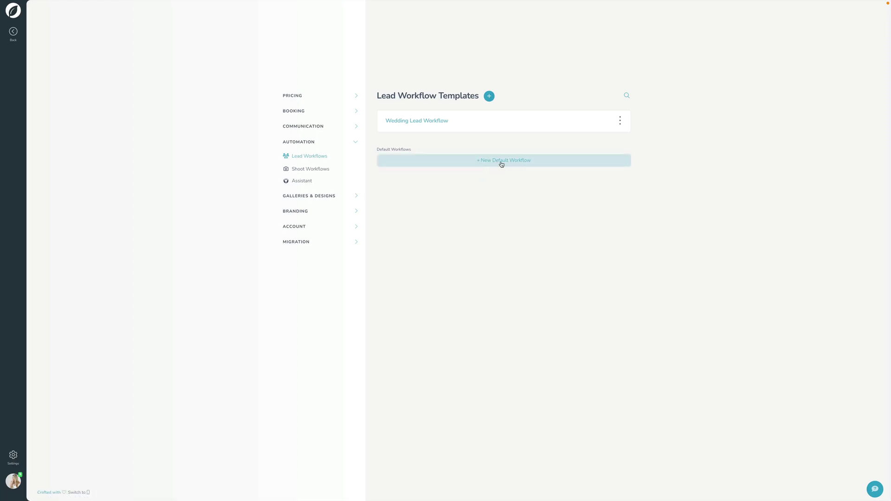
Step: Create a default rule applying Wedding Lead Workflow to Wedding leads, then open that workflow
{"action": "left_click", "coordinate": [503, 162]}
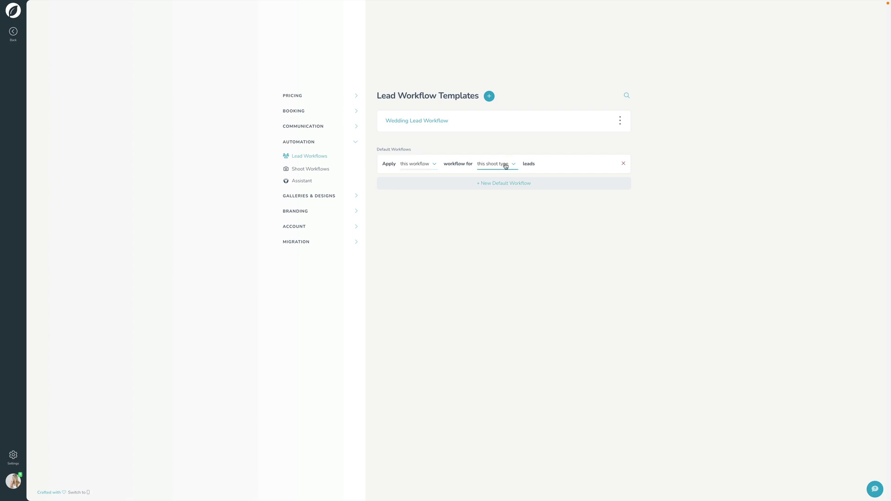
{"action": "left_click", "coordinate": [414, 167]}
{"action": "left_click", "coordinate": [411, 183]}
{"action": "left_click", "coordinate": [430, 122]}
{"action": "left_click", "coordinate": [510, 165]}
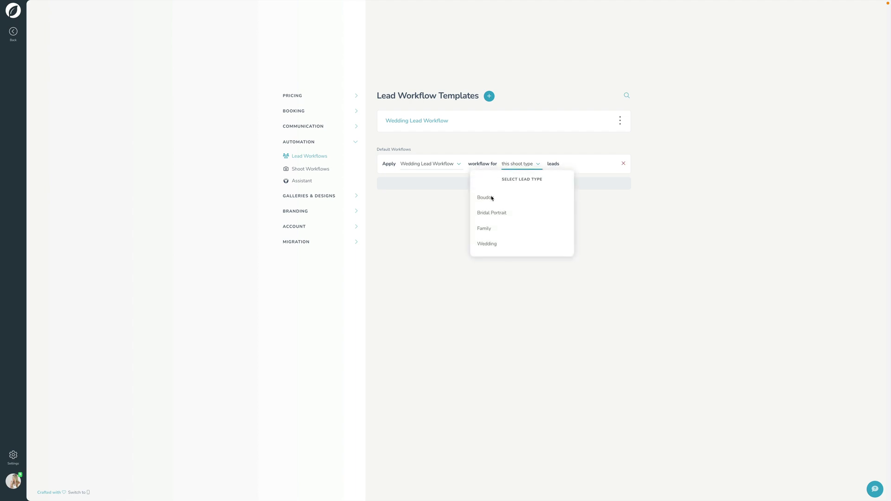
{"action": "left_click", "coordinate": [491, 245]}
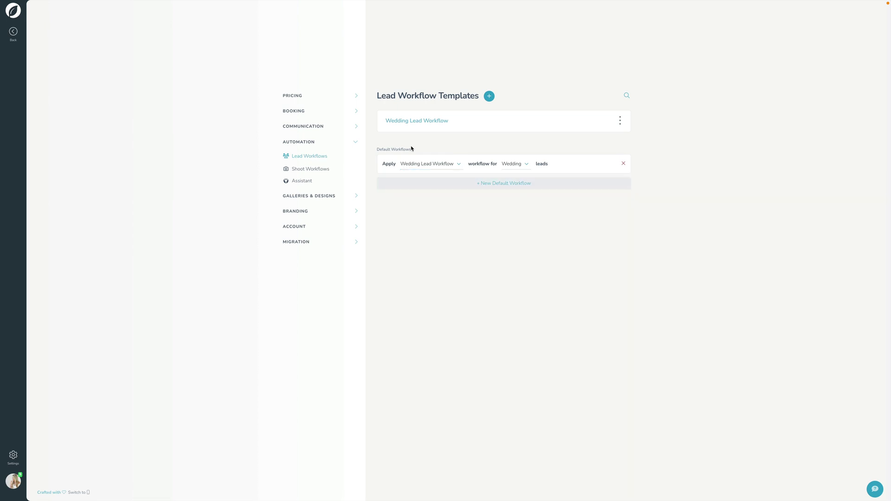
{"action": "left_click", "coordinate": [413, 122]}
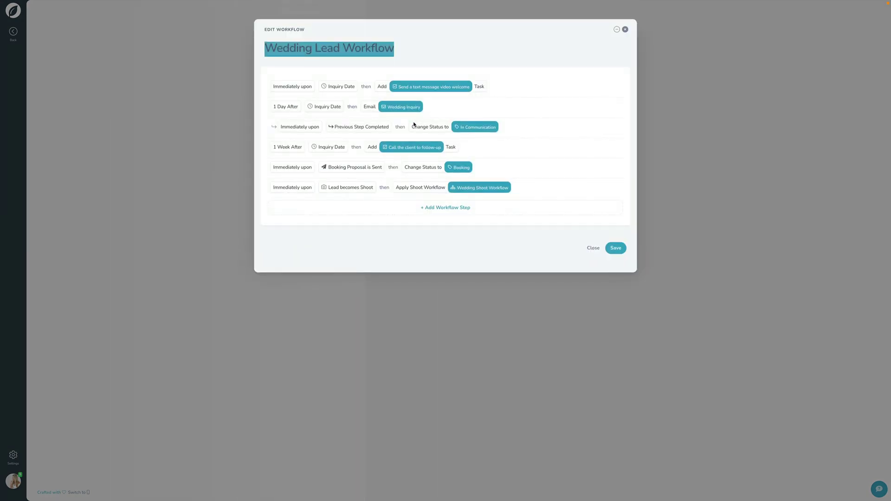
Step: Review the Wedding Lead Workflow's six steps, close it without saving, and go back to the Dashboard
{"action": "left_click", "coordinate": [392, 239]}
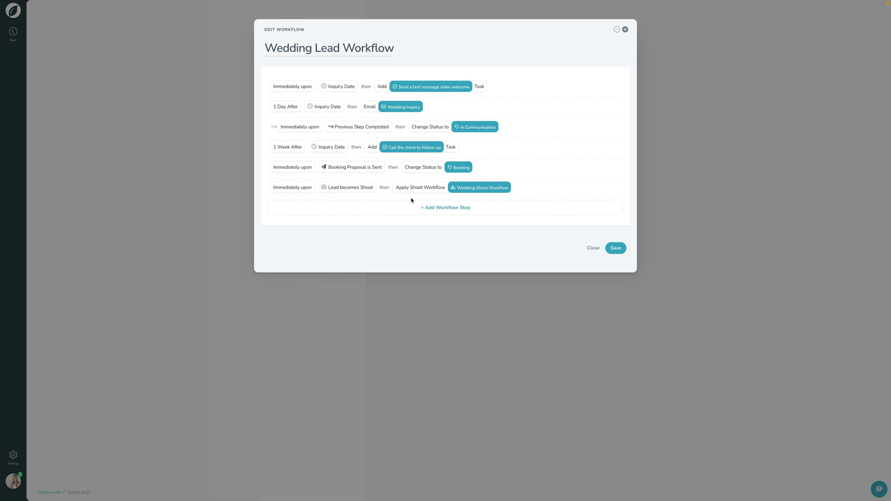
{"action": "left_click", "coordinate": [627, 31]}
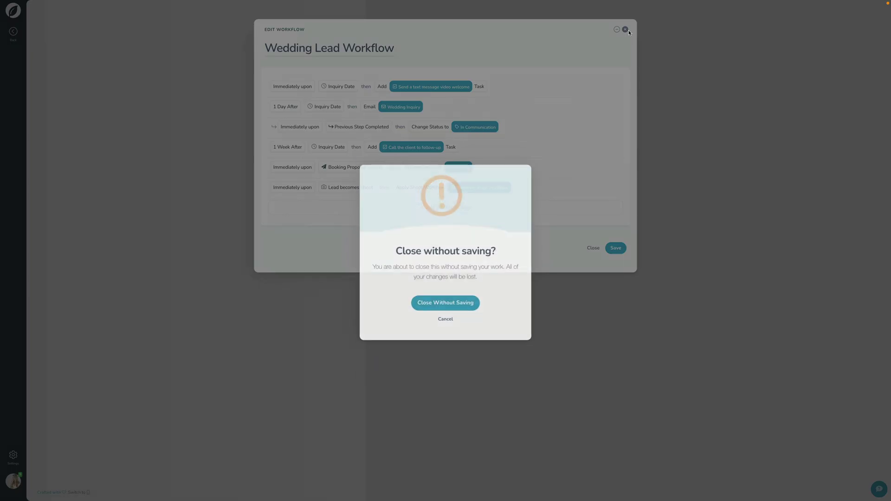
{"action": "left_click", "coordinate": [471, 292]}
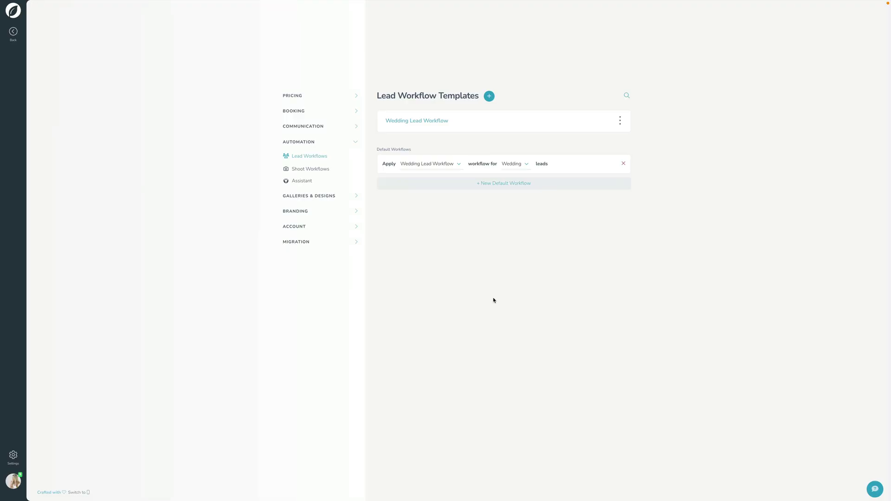
{"action": "left_click", "coordinate": [15, 33]}
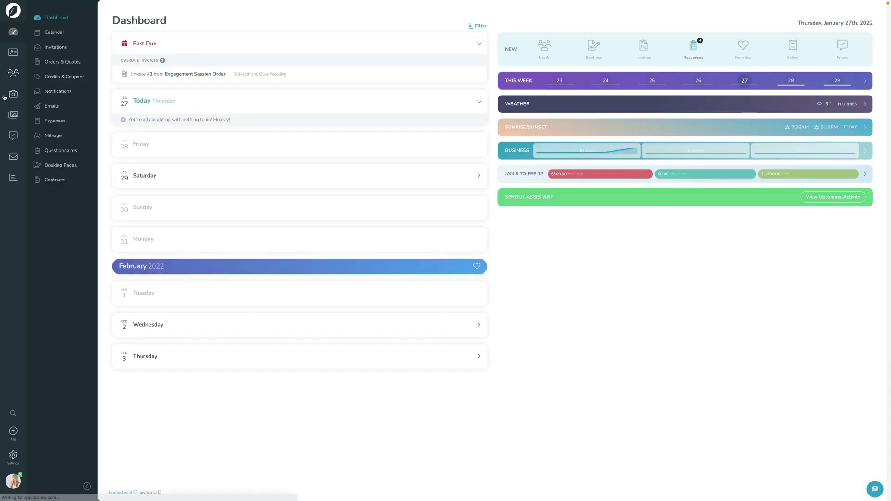
Step: Open the Leads list, dismiss the welcome popup, and select all the leads
{"action": "left_click", "coordinate": [14, 73]}
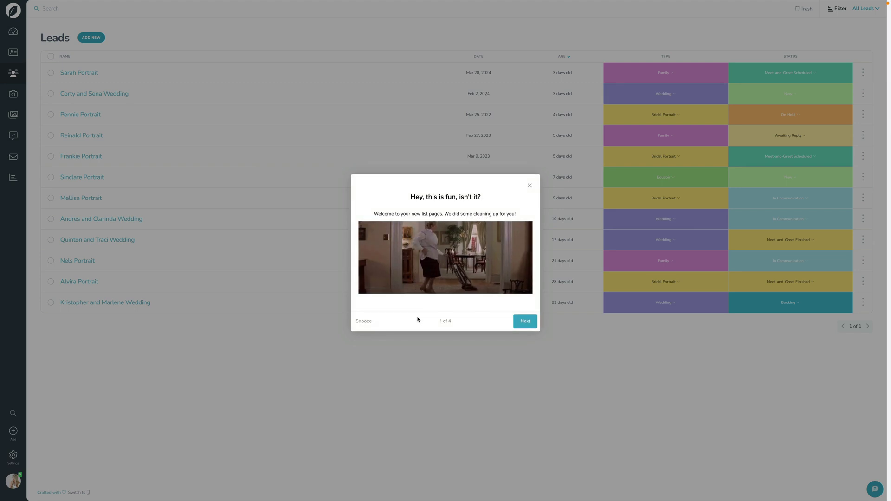
{"action": "left_click", "coordinate": [530, 185]}
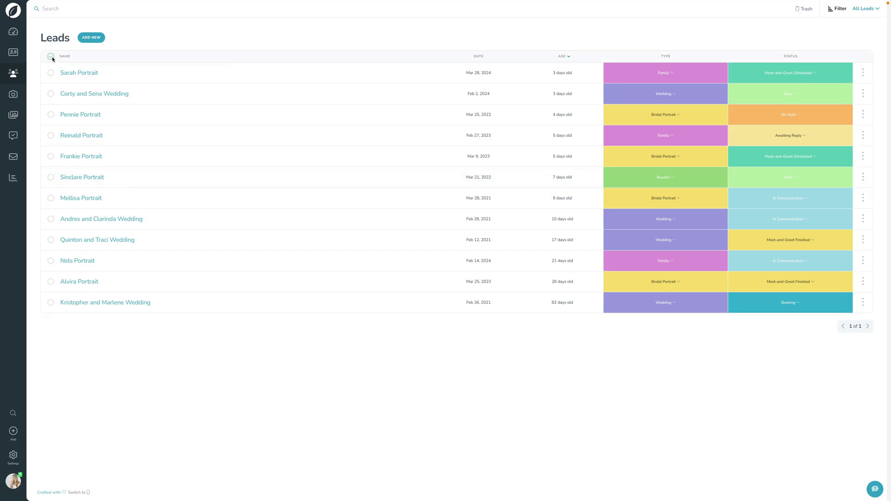
{"action": "left_click", "coordinate": [51, 73]}
{"action": "left_click", "coordinate": [50, 94]}
{"action": "left_click", "coordinate": [52, 117]}
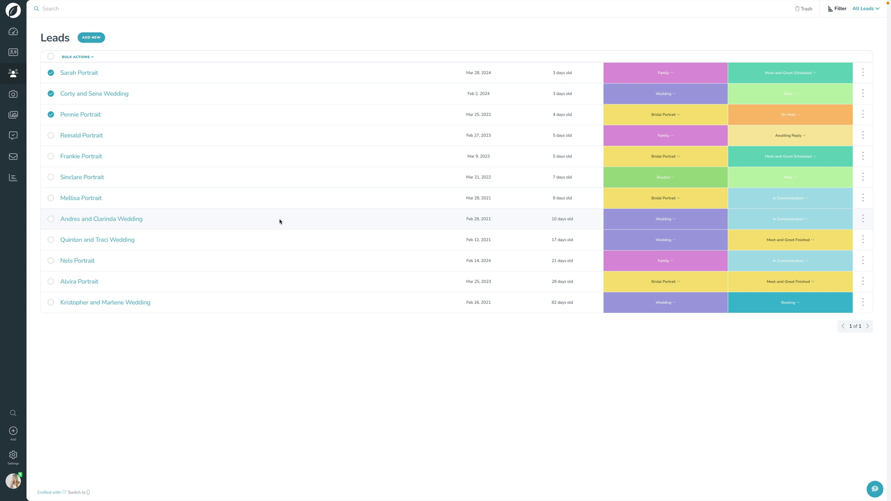
{"action": "left_click", "coordinate": [51, 57]}
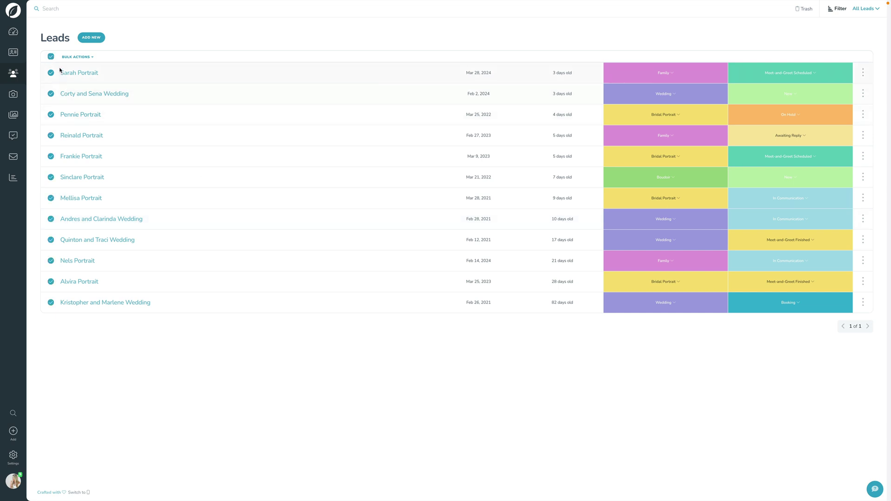
Step: Confirm Wedding Lead Workflow is offered under Bulk Actions > Apply Workflow, then deselect and go to Shoots
{"action": "left_click", "coordinate": [76, 57]}
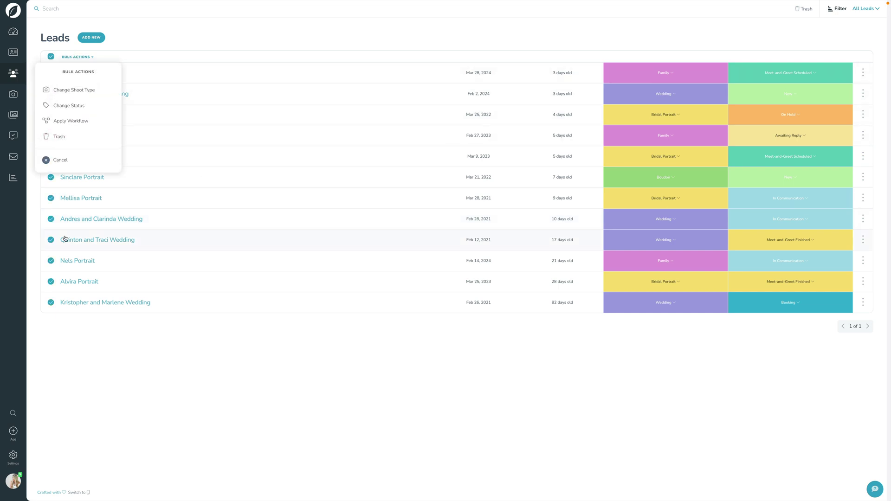
{"action": "left_click", "coordinate": [82, 122]}
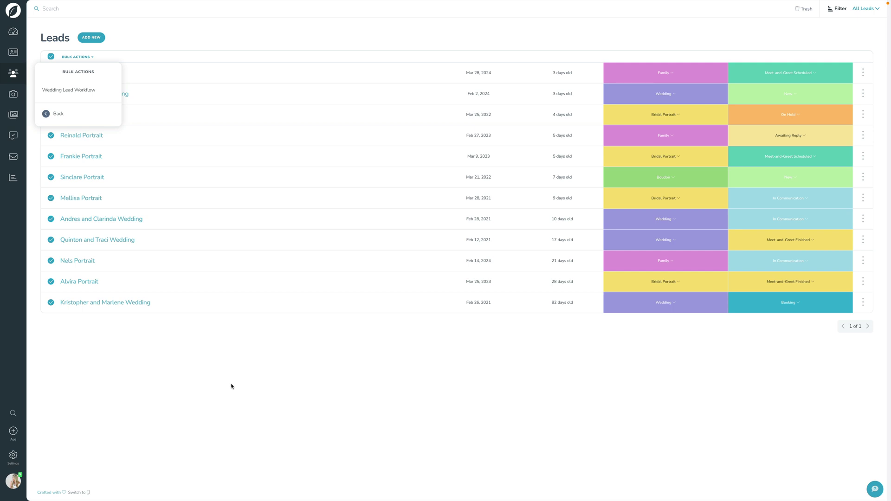
{"action": "left_click", "coordinate": [226, 389]}
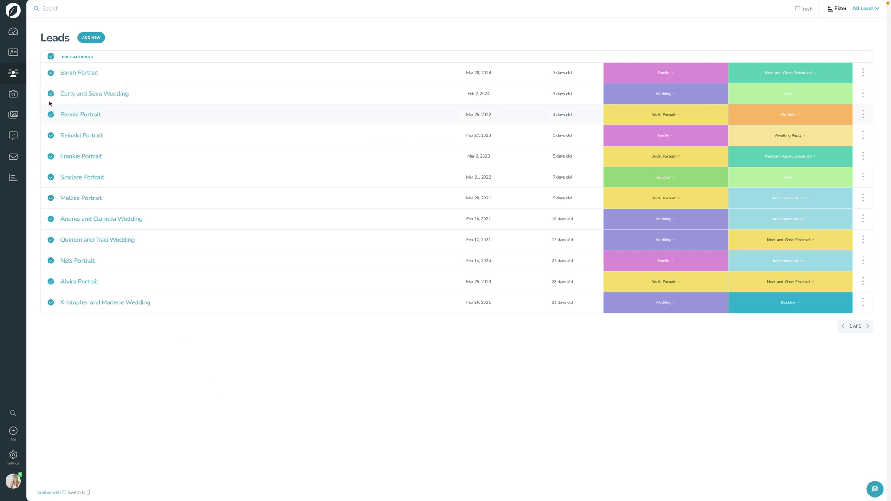
{"action": "left_click", "coordinate": [50, 56]}
{"action": "left_click", "coordinate": [15, 93]}
Step: Check the bulk actions for both Wedding shoots, then list workflows applicable to a single shoot
{"action": "left_click", "coordinate": [50, 56]}
{"action": "left_click", "coordinate": [65, 58]}
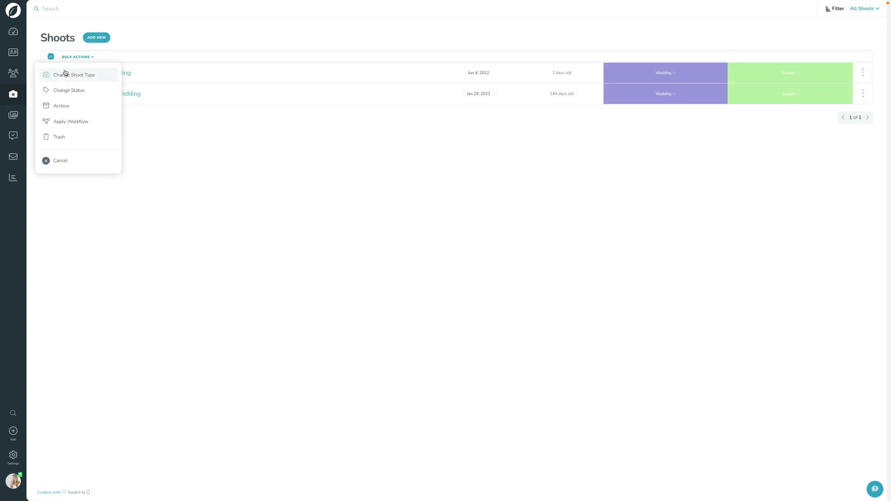
{"action": "left_click", "coordinate": [222, 179]}
{"action": "left_click", "coordinate": [51, 57]}
{"action": "left_click", "coordinate": [50, 72]}
{"action": "left_click", "coordinate": [73, 60]}
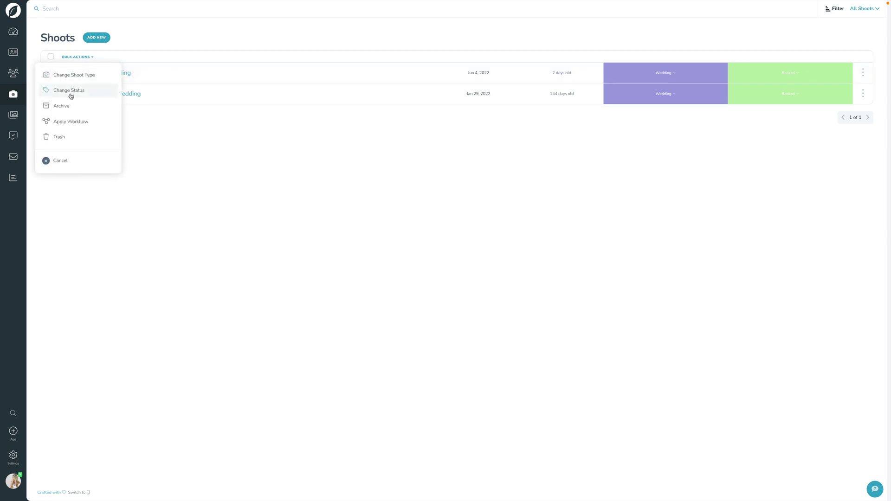
{"action": "left_click", "coordinate": [69, 122]}
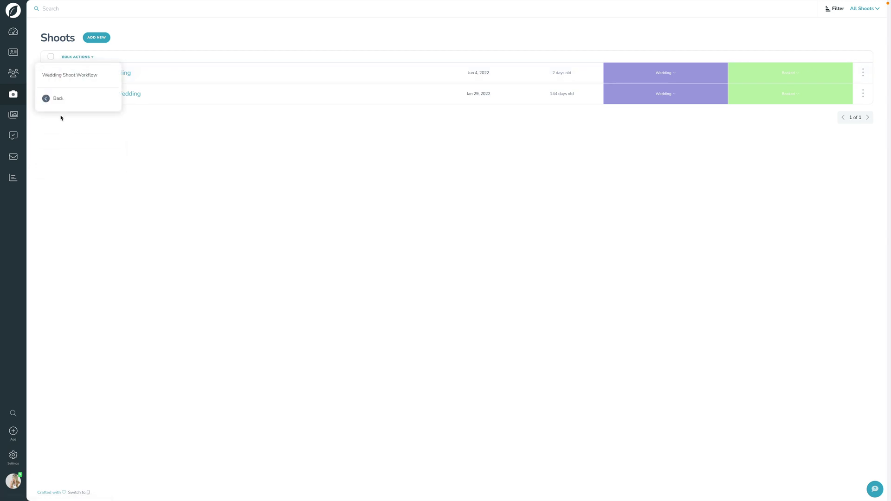
Step: Back on Leads, select all twelve leads, choose Wedding Lead Workflow under Bulk Actions > Apply Workflow, then clear the selection
{"action": "left_click", "coordinate": [13, 73]}
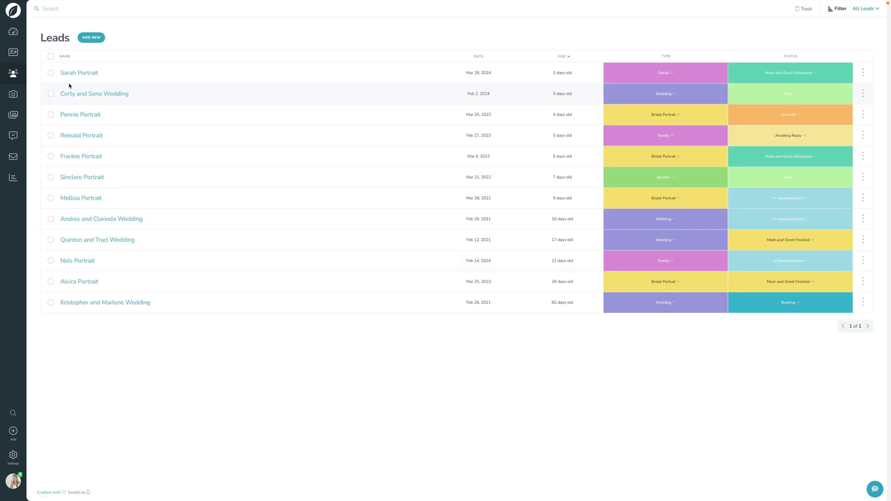
{"action": "left_click", "coordinate": [51, 56]}
{"action": "left_click", "coordinate": [64, 59]}
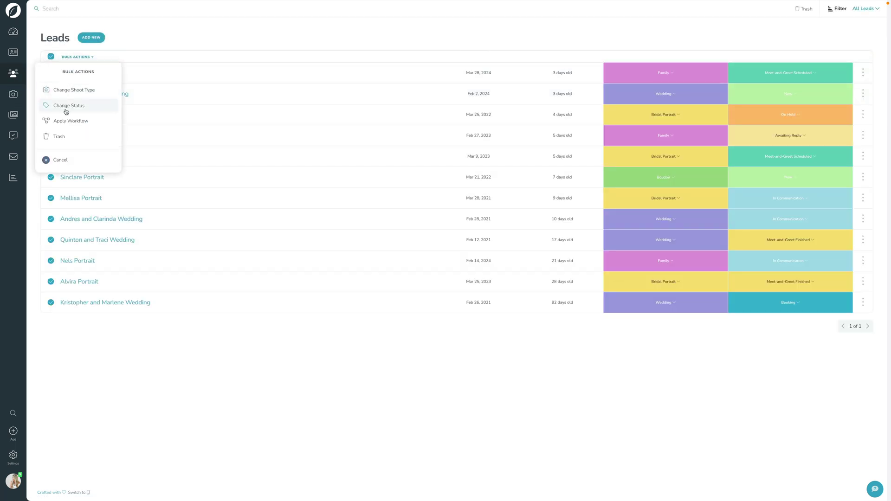
{"action": "left_click", "coordinate": [55, 120]}
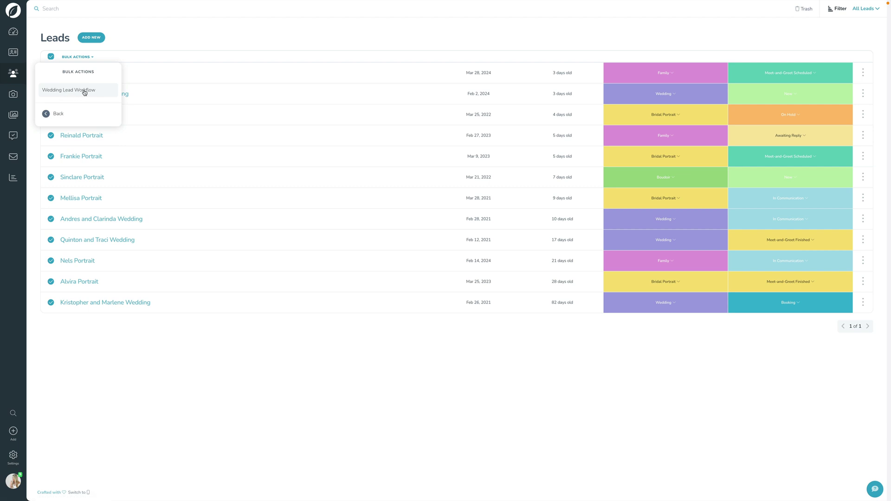
{"action": "left_click", "coordinate": [84, 90]}
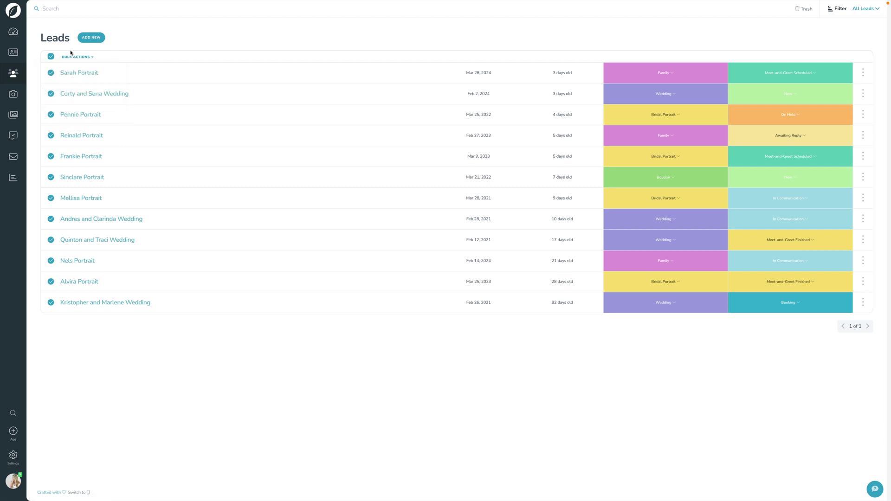
{"action": "left_click", "coordinate": [51, 57]}
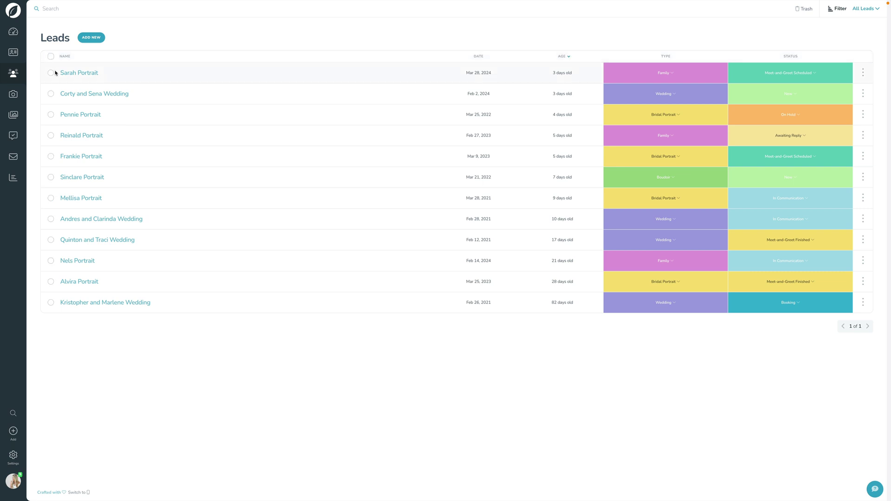
Step: Open the family portrait lead and browse its Add > Apply Workflow list without applying anything
{"action": "left_click", "coordinate": [80, 74]}
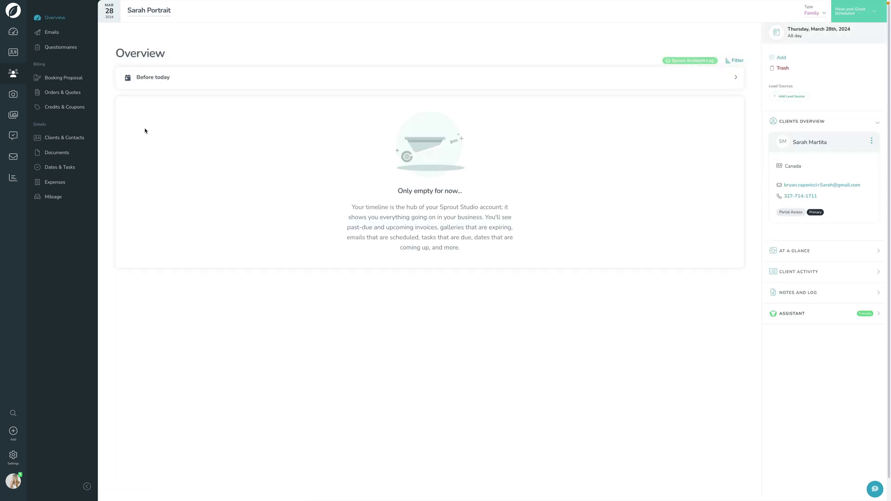
{"action": "left_click", "coordinate": [781, 59]}
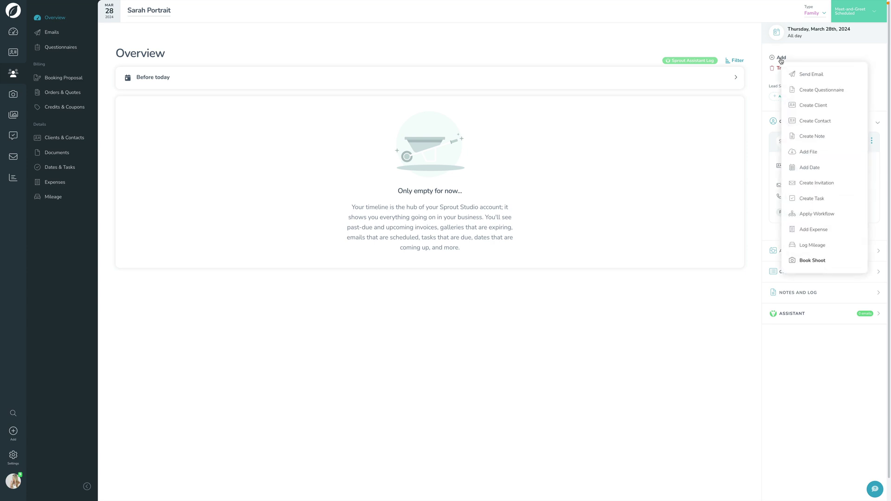
{"action": "left_click", "coordinate": [832, 217]}
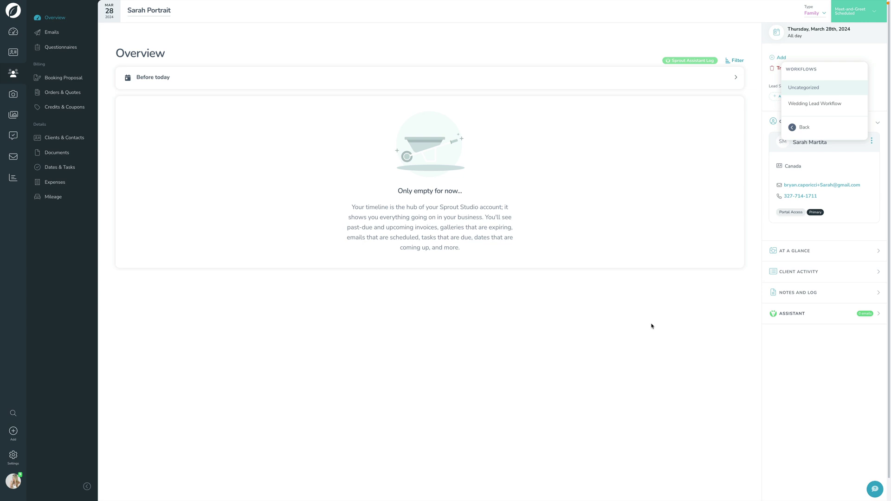
{"action": "left_click", "coordinate": [628, 328]}
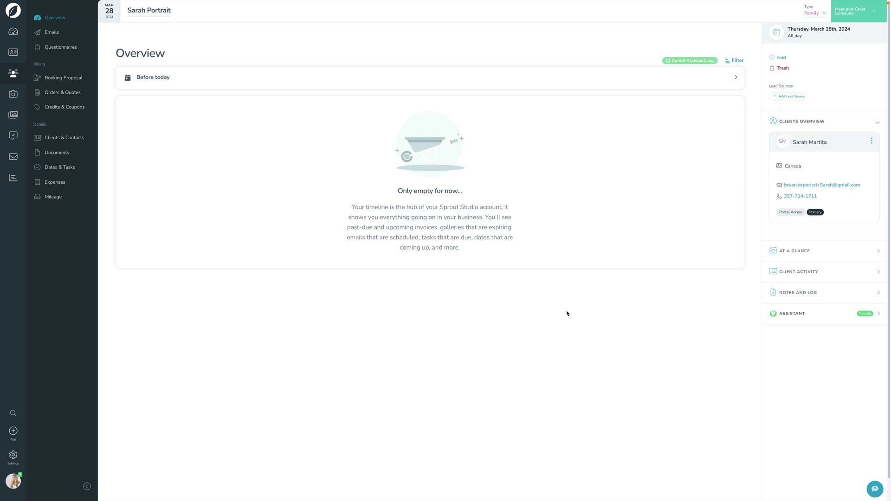
Step: View the lead's Dates & Tasks and its workflow list, then open the draft Booking Proposal
{"action": "left_click", "coordinate": [57, 168]}
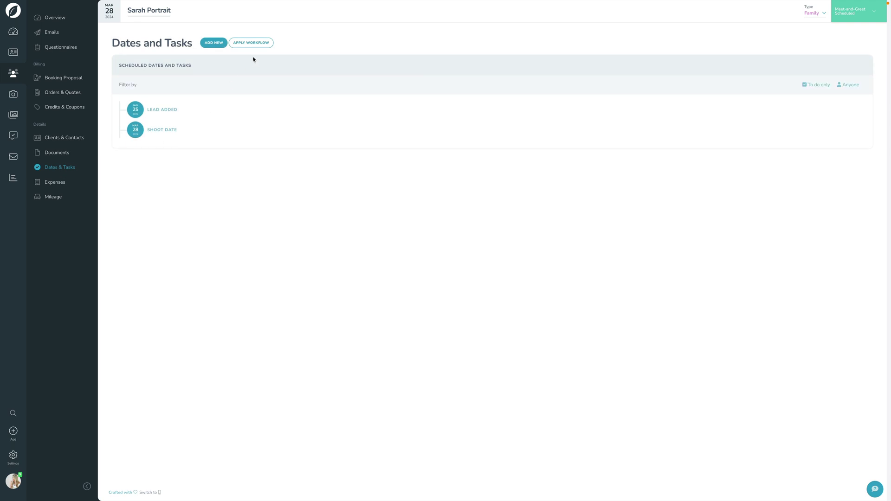
{"action": "left_click", "coordinate": [257, 48]}
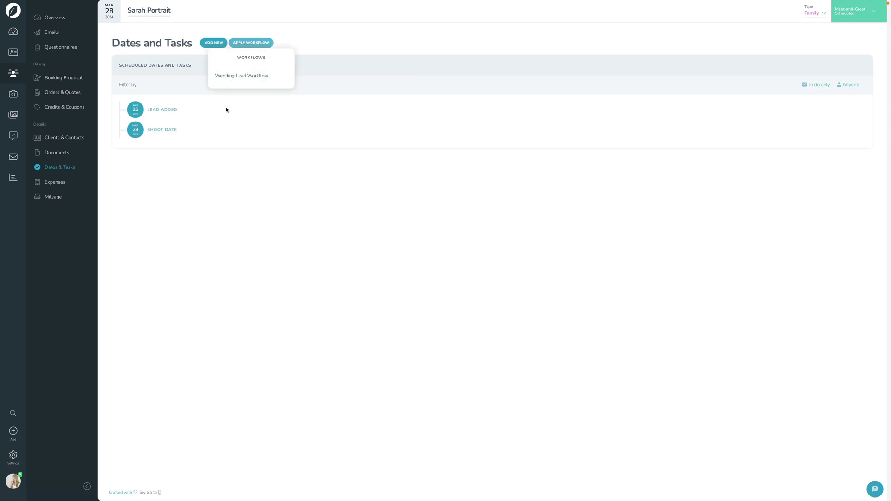
{"action": "left_click", "coordinate": [247, 167]}
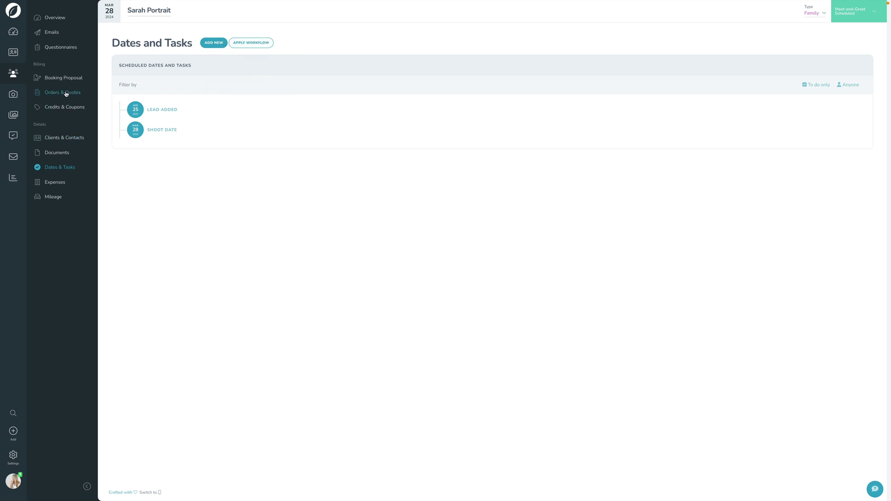
{"action": "left_click", "coordinate": [59, 79]}
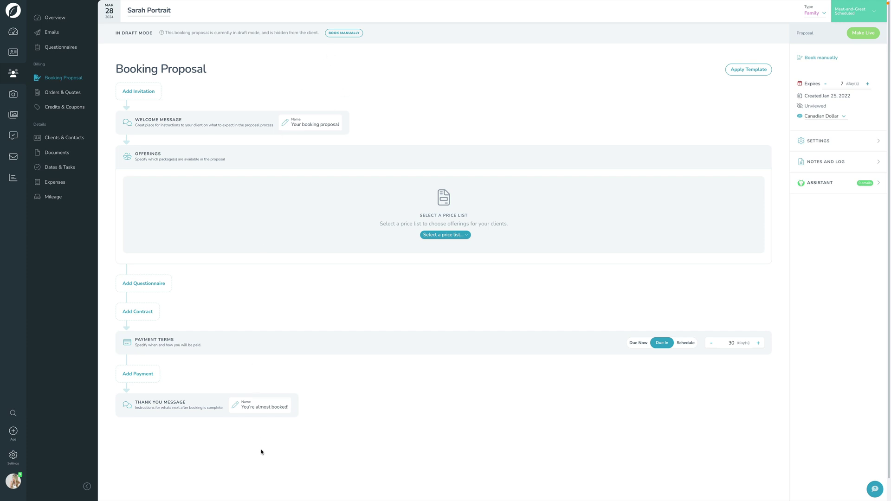
{"action": "left_click", "coordinate": [828, 143]}
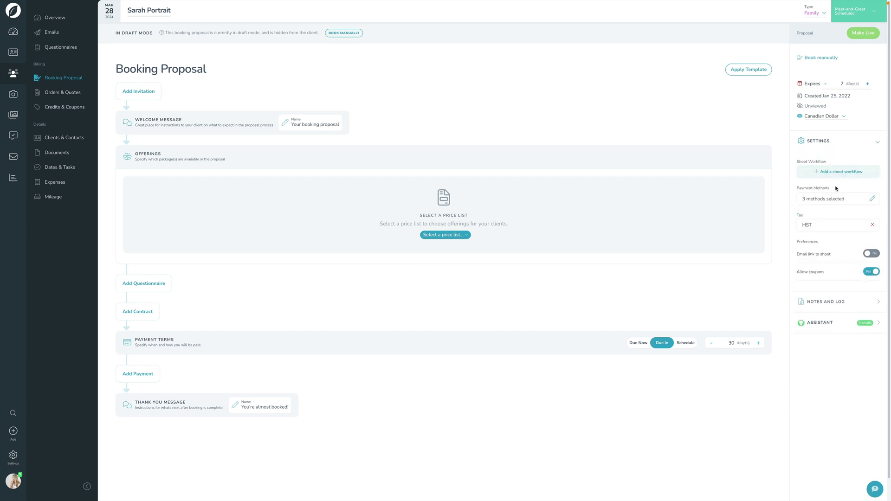
{"action": "left_click", "coordinate": [842, 174]}
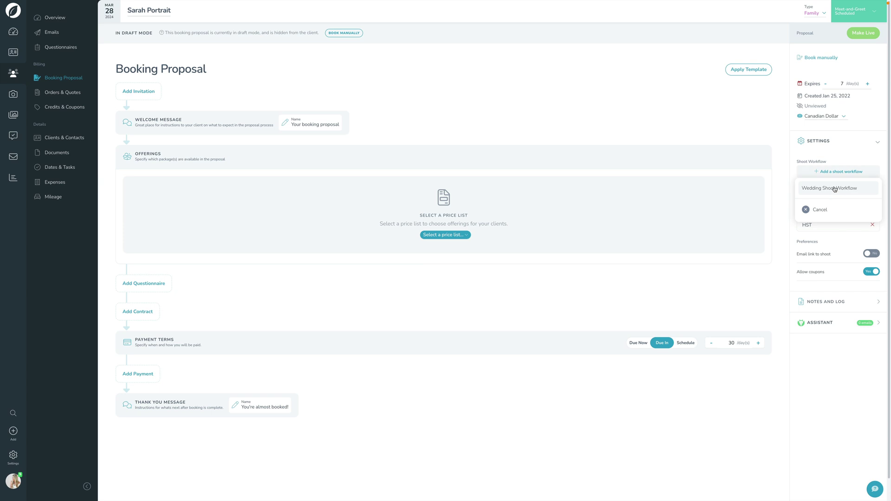
{"action": "left_click", "coordinate": [848, 156]}
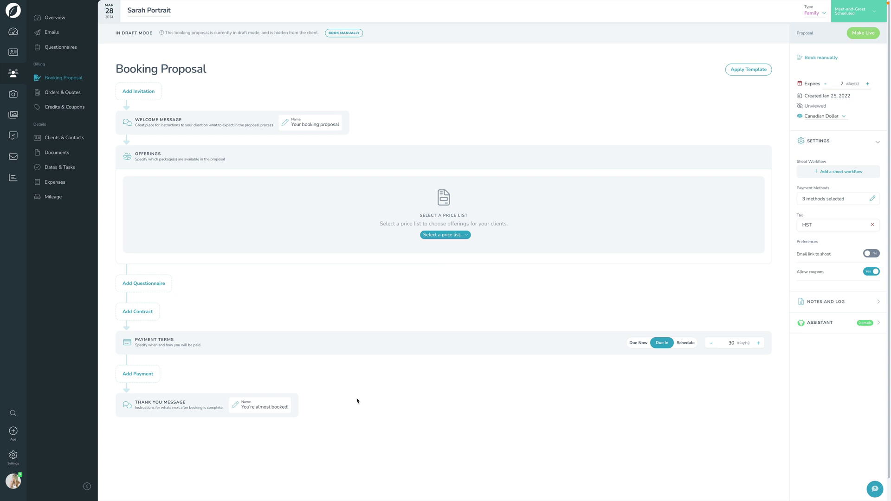
{"action": "left_click", "coordinate": [844, 175]}
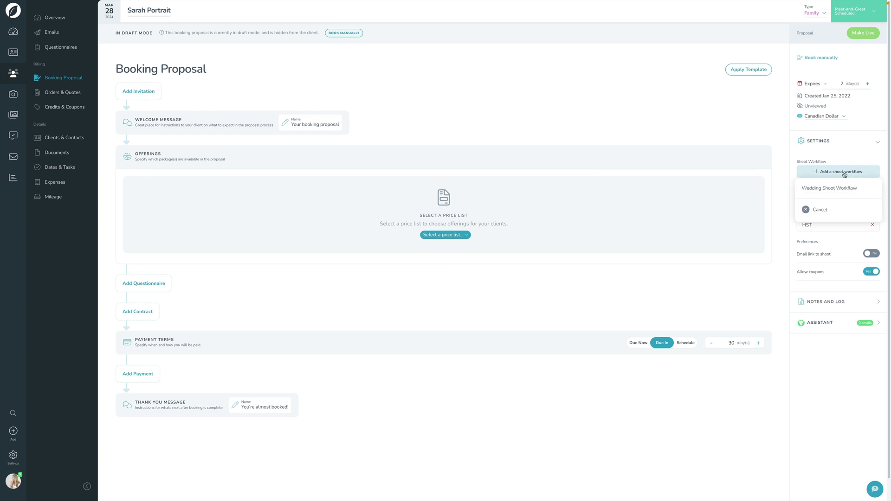
{"action": "left_click", "coordinate": [841, 190]}
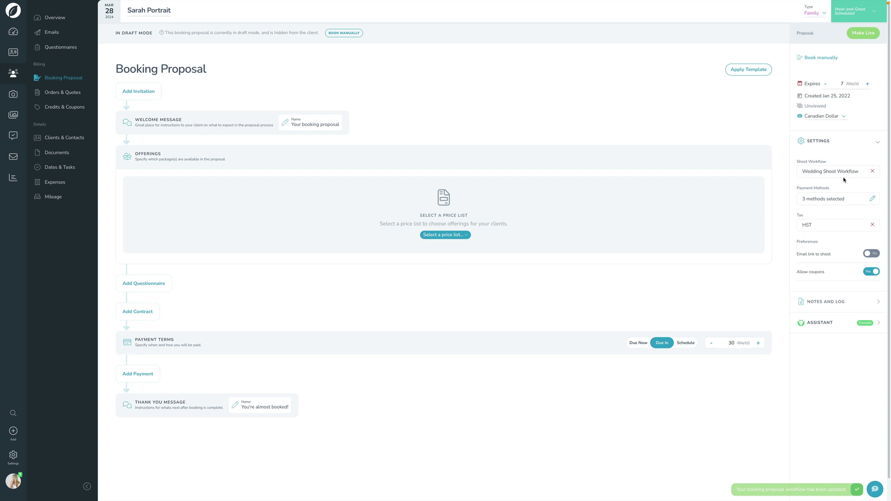
{"action": "left_click", "coordinate": [872, 171]}
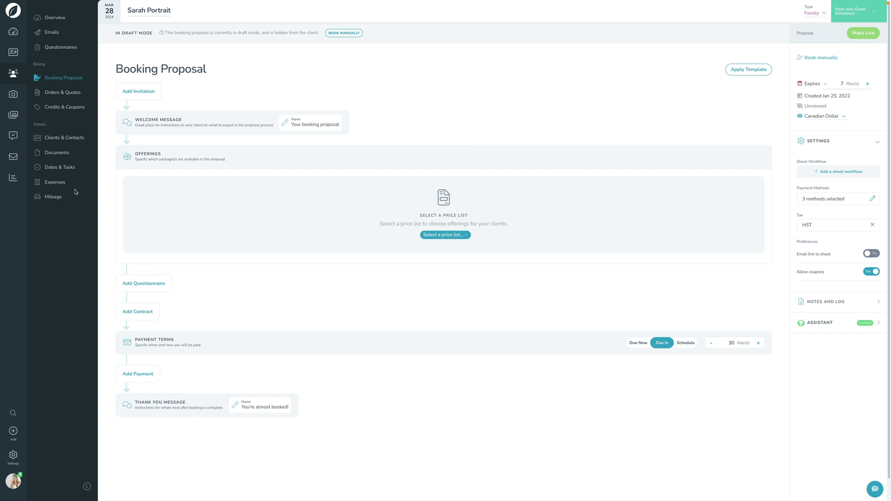
{"action": "left_click", "coordinate": [59, 169]}
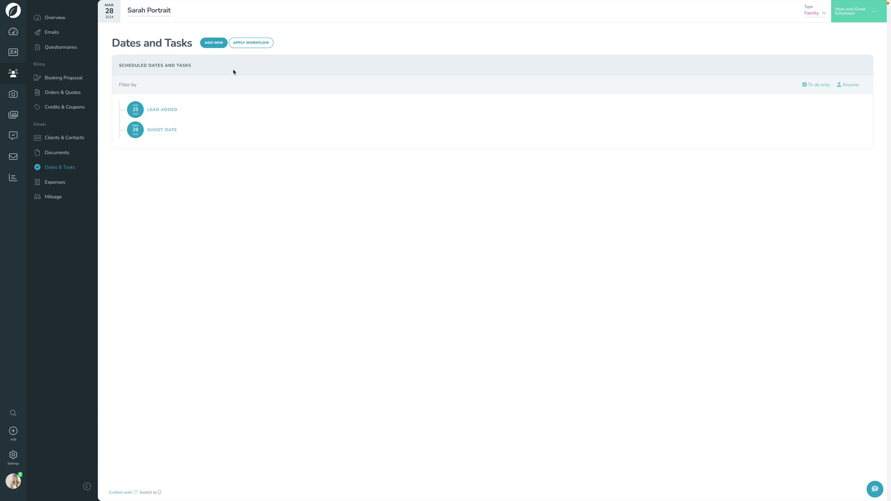
Step: Apply Wedding Lead Workflow to the portrait lead with the text welcome and inquiry email steps left included
{"action": "left_click", "coordinate": [256, 42]}
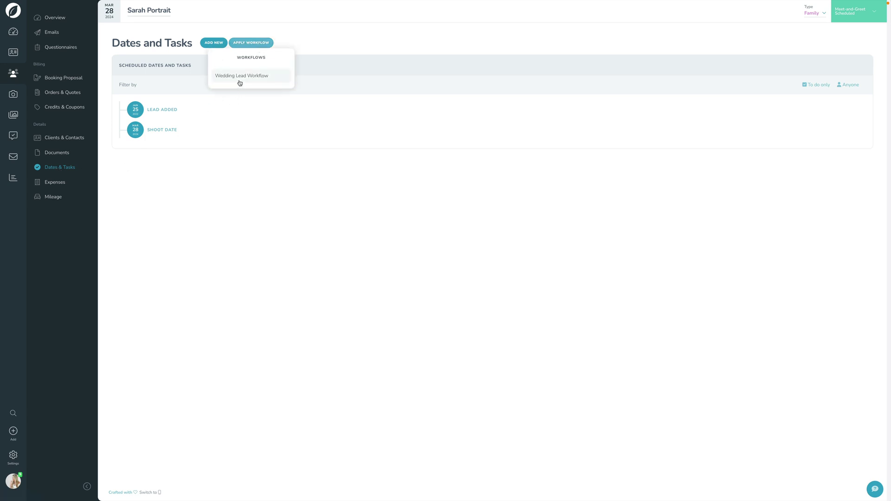
{"action": "left_click", "coordinate": [240, 78]}
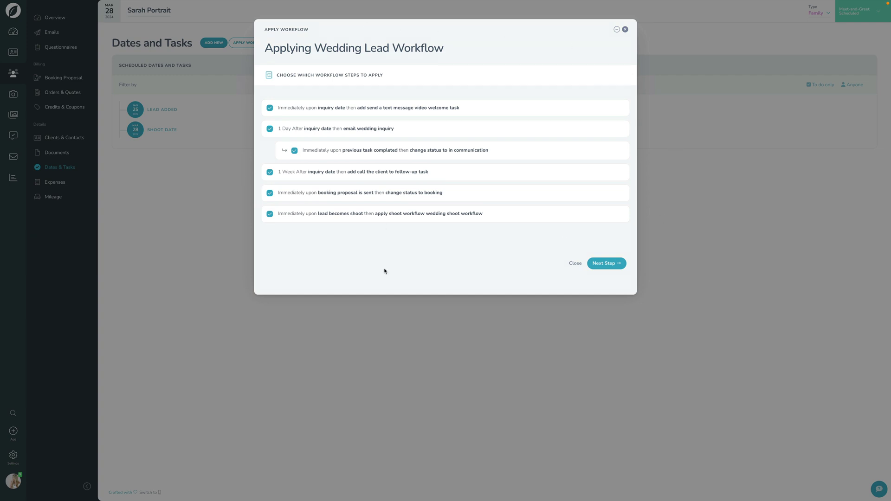
{"action": "left_click", "coordinate": [269, 107]}
{"action": "left_click", "coordinate": [270, 128]}
{"action": "left_click", "coordinate": [270, 128]}
{"action": "left_click", "coordinate": [270, 108]}
{"action": "left_click", "coordinate": [269, 108]}
{"action": "left_click", "coordinate": [270, 128]}
{"action": "left_click", "coordinate": [270, 129]}
{"action": "left_click", "coordinate": [270, 108]}
{"action": "left_click", "coordinate": [604, 263]}
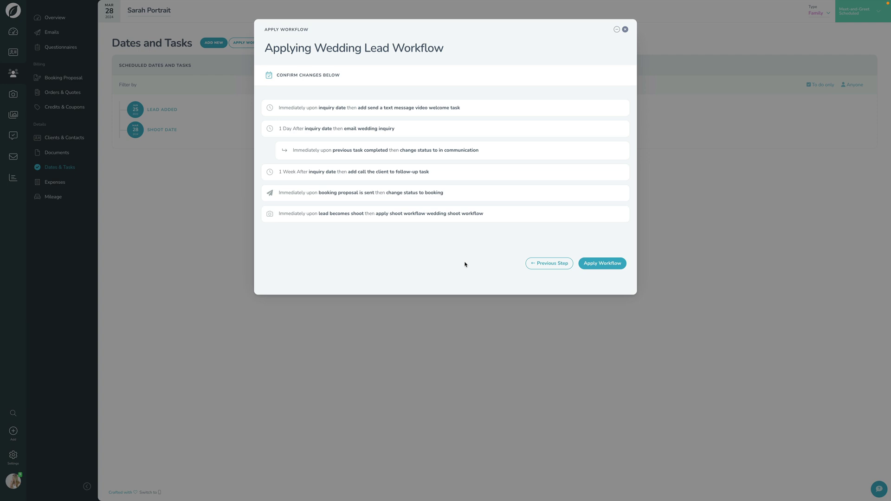
{"action": "left_click", "coordinate": [610, 266]}
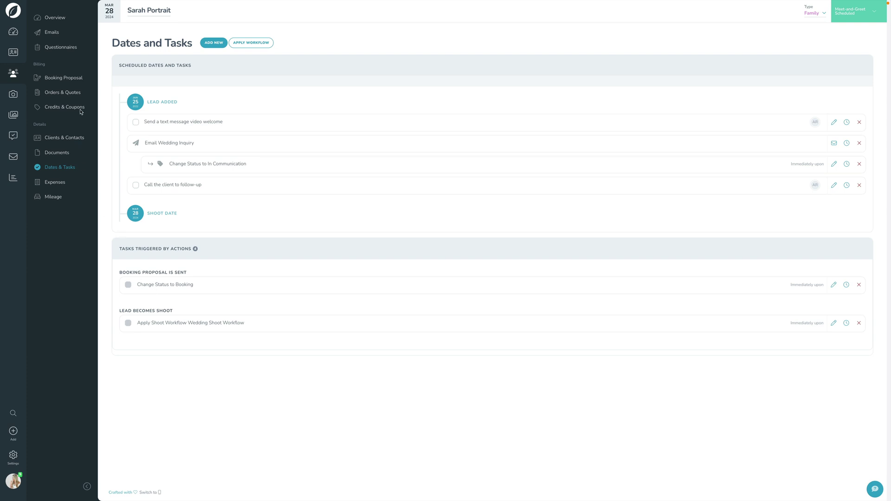
Step: Once the workflow tasks appear, return to the lead's Overview showing the past-due text message welcome task
{"action": "left_click", "coordinate": [61, 19]}
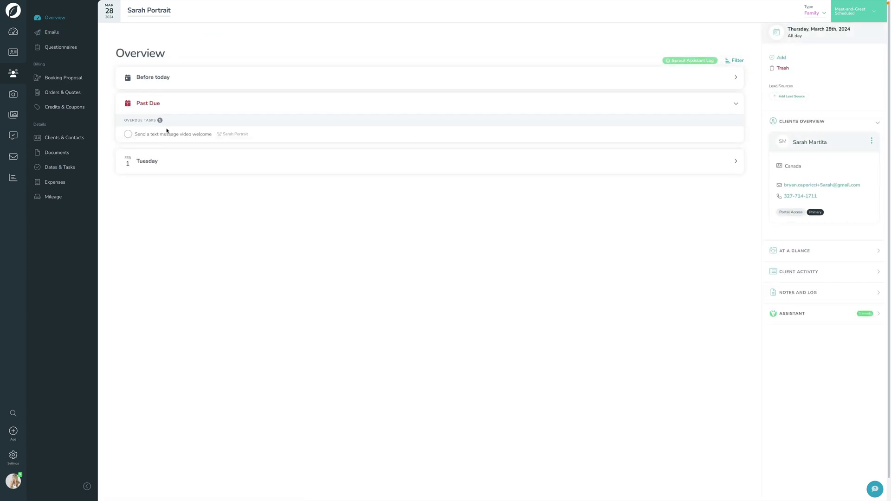
Step: Expand Tuesday on the lead overview, then expand Saturday, Feb 1, Feb 2 and Feb 3 on the Dashboard
{"action": "left_click", "coordinate": [168, 161]}
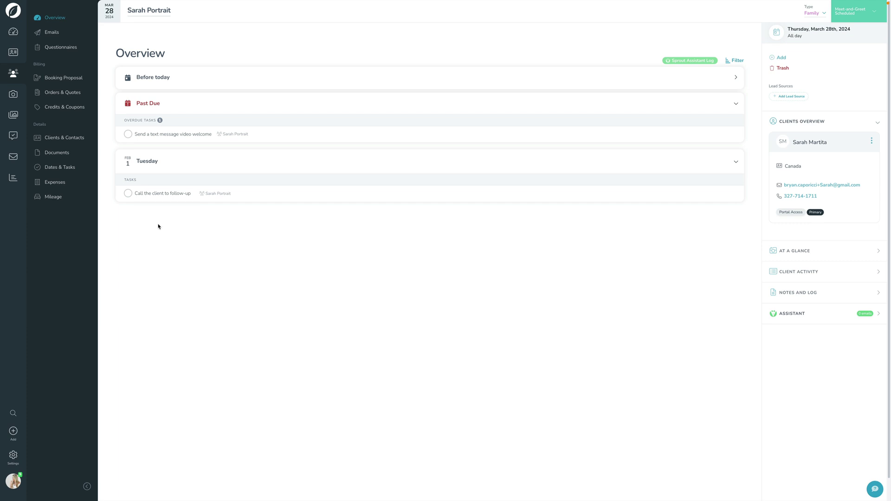
{"action": "left_click", "coordinate": [12, 34]}
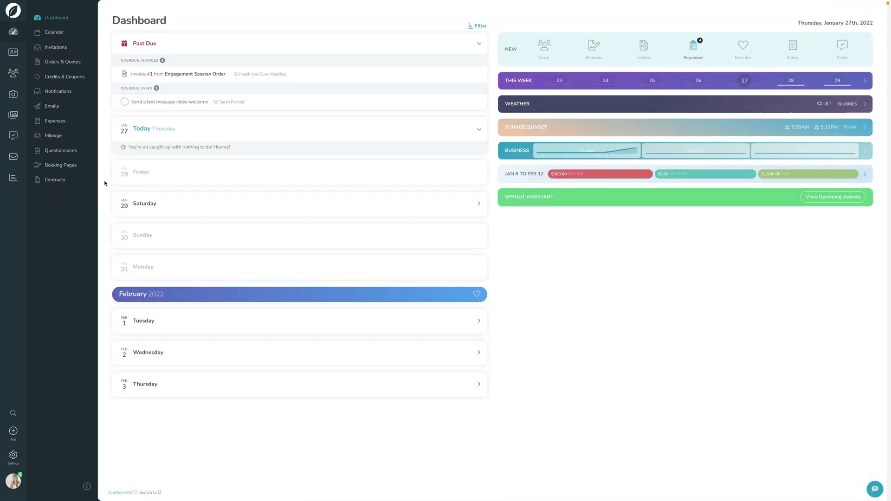
{"action": "left_click", "coordinate": [225, 202]}
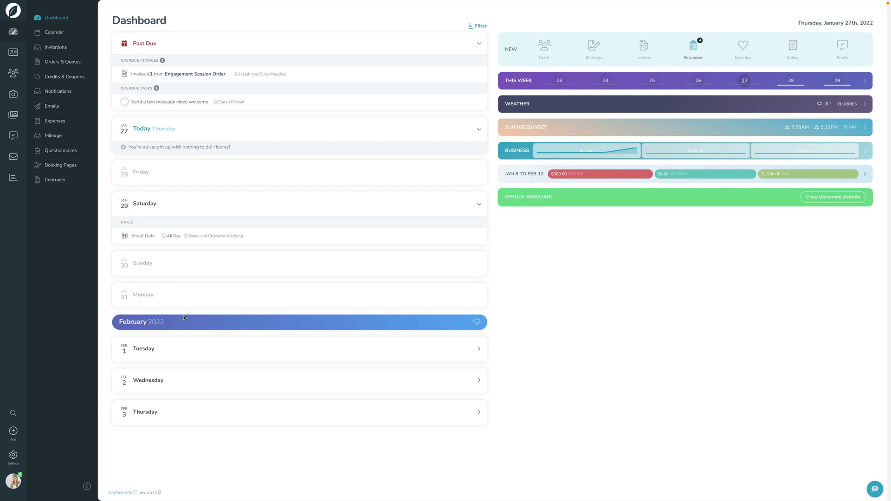
{"action": "left_click", "coordinate": [201, 349]}
{"action": "left_click", "coordinate": [183, 415]}
{"action": "left_click", "coordinate": [192, 462]}
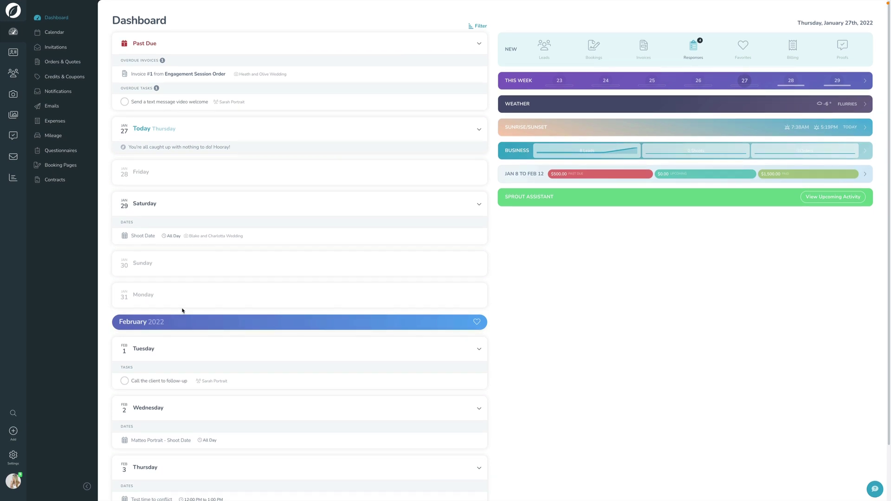
{"action": "scroll", "coordinate": [188, 309], "scroll_direction": "down", "scroll_amount": 2}
{"action": "scroll", "coordinate": [189, 308], "scroll_direction": "up", "scroll_amount": 2}
Step: Check the overdue welcome task's details without changes, then open the Leads list and the portrait lead
{"action": "left_click", "coordinate": [164, 102]}
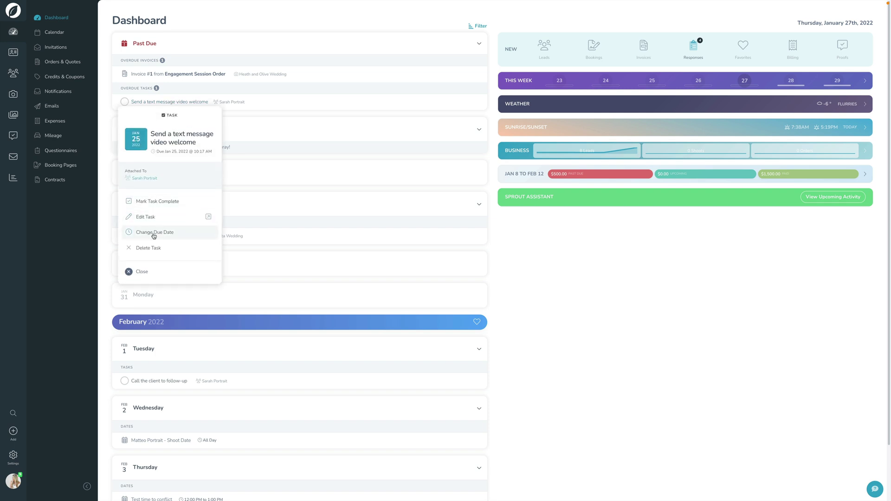
{"action": "left_click", "coordinate": [562, 316]}
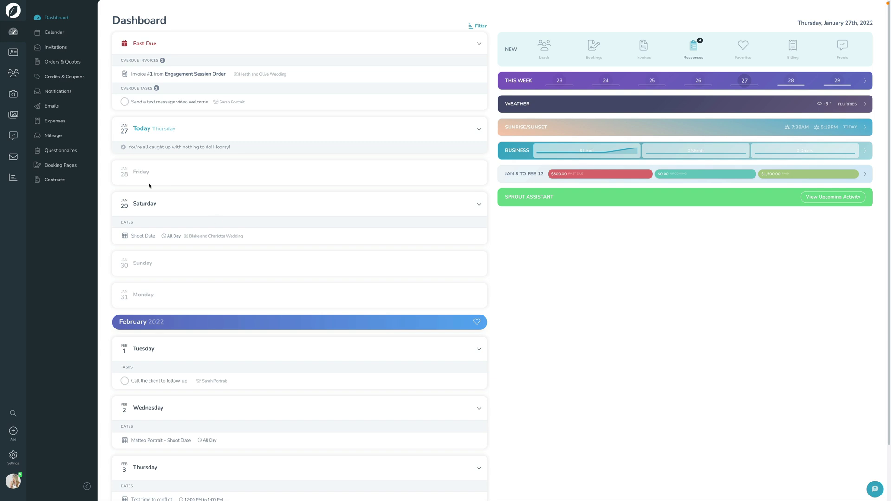
{"action": "left_click", "coordinate": [13, 74]}
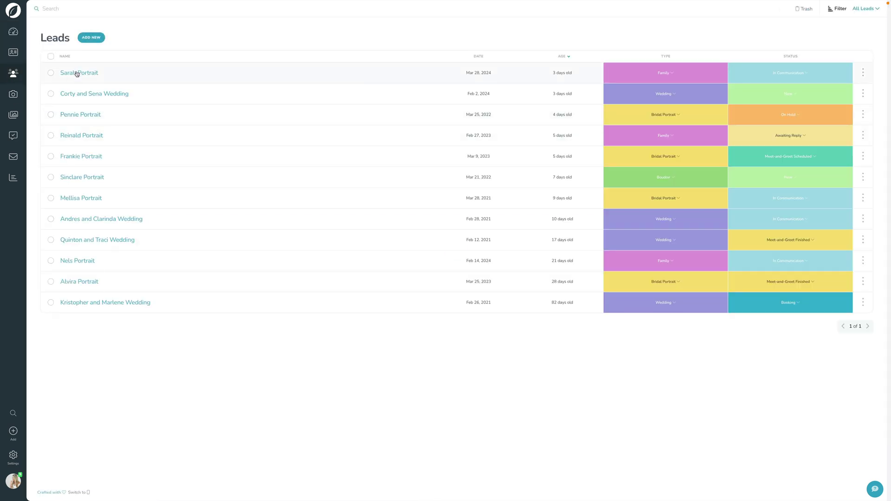
{"action": "left_click", "coordinate": [77, 73]}
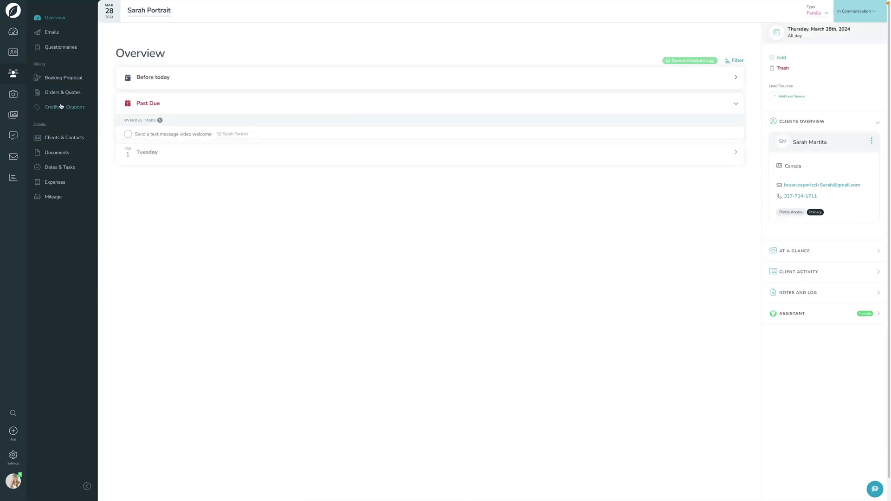
Step: Review the portrait lead's Emails and Dates & Tasks pages, then open the account Settings
{"action": "left_click", "coordinate": [57, 33]}
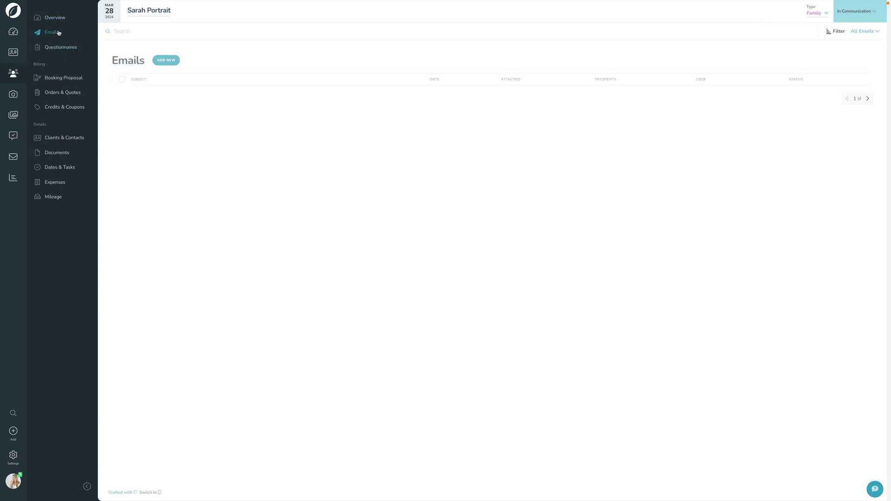
{"action": "left_click", "coordinate": [58, 168]}
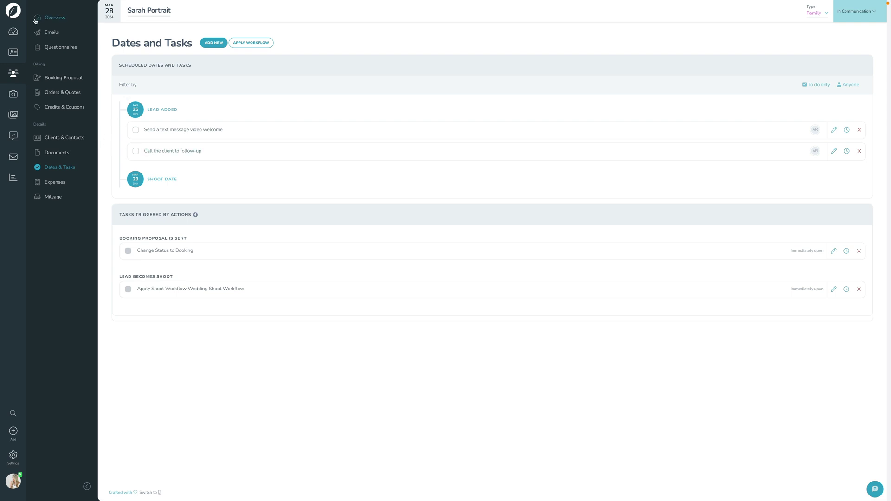
{"action": "left_click", "coordinate": [56, 31]}
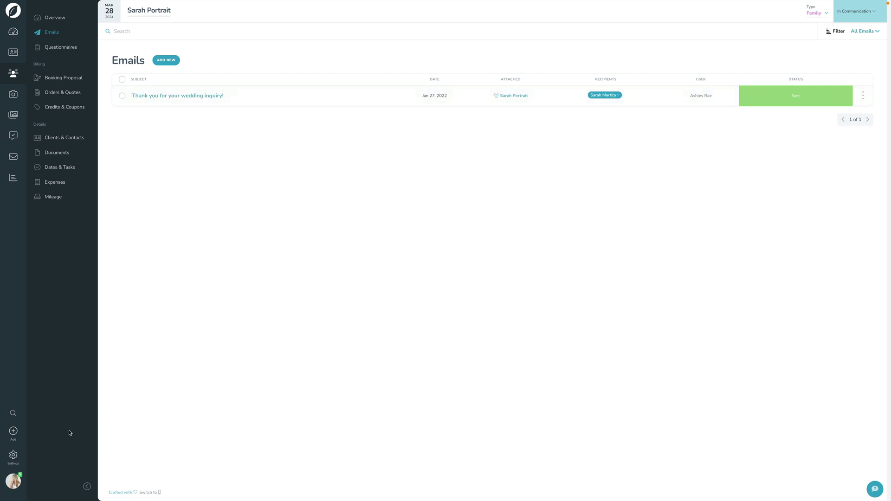
{"action": "left_click", "coordinate": [13, 459]}
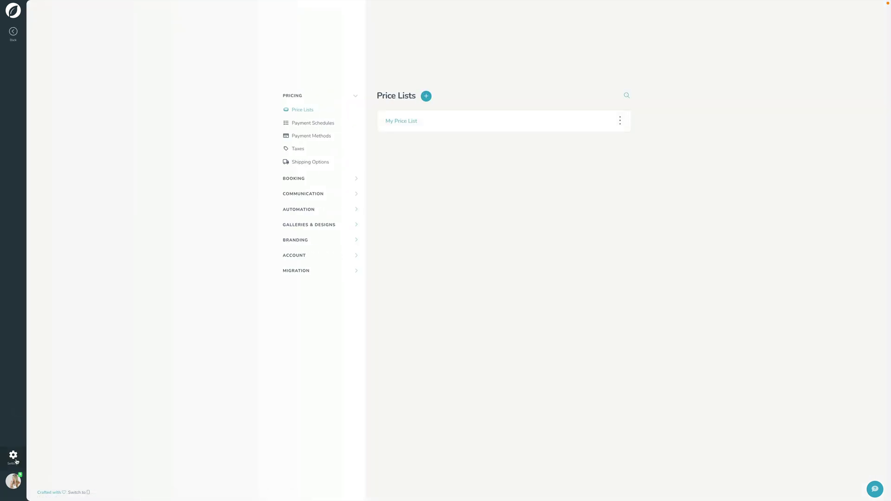
Step: Inspect the Wedding Lead Workflow under Automation > Lead Workflows, close it unsaved, and return to the Dashboard
{"action": "left_click", "coordinate": [299, 210]}
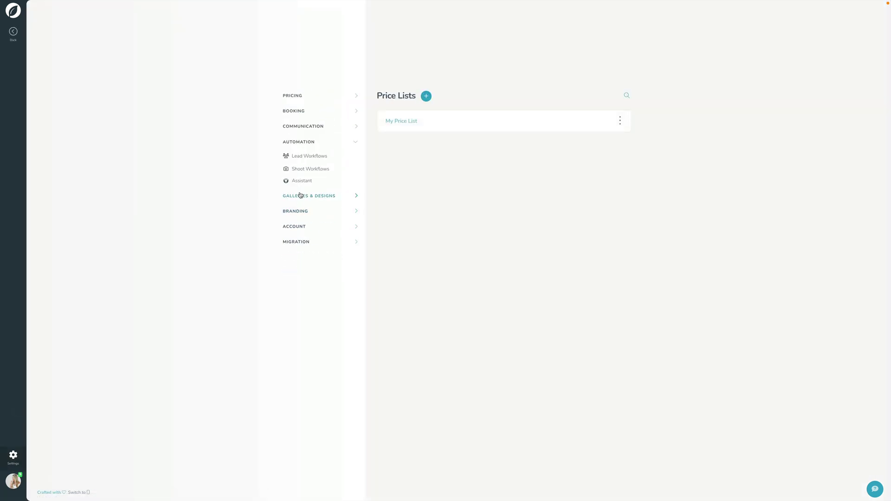
{"action": "left_click", "coordinate": [305, 160]}
{"action": "left_click", "coordinate": [411, 121]}
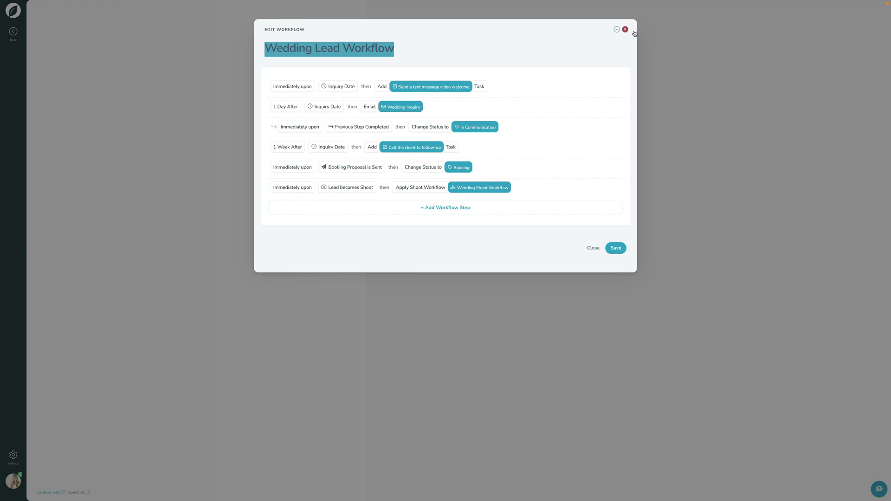
{"action": "left_click", "coordinate": [631, 31]}
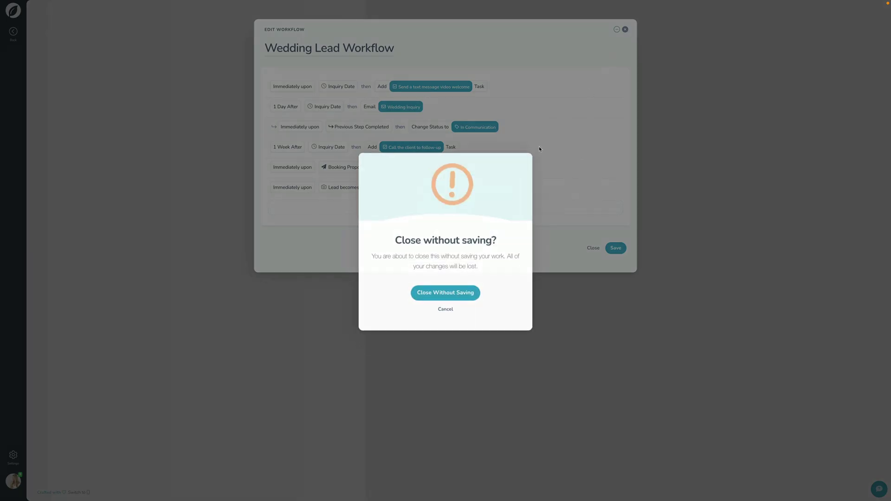
{"action": "left_click", "coordinate": [443, 292]}
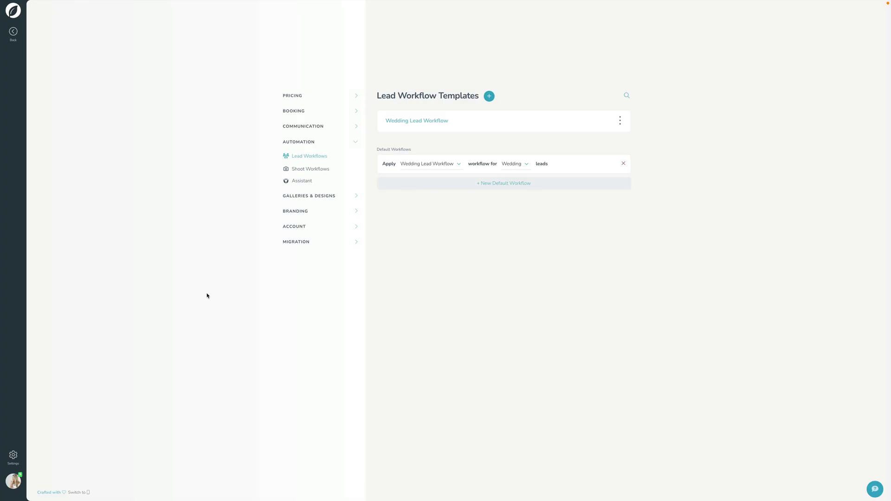
{"action": "left_click", "coordinate": [16, 43]}
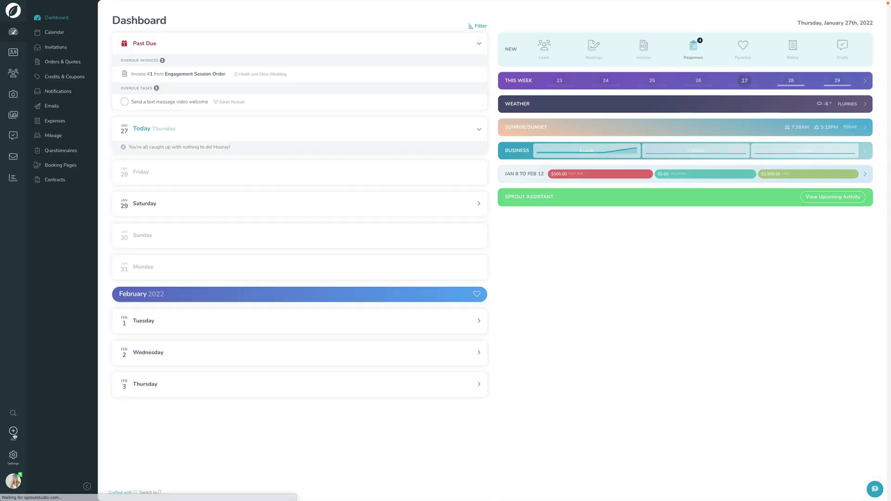
Step: Start a new lead titled with the couple's wedding name, with start date Mar 25, 2022
{"action": "left_click", "coordinate": [14, 435]}
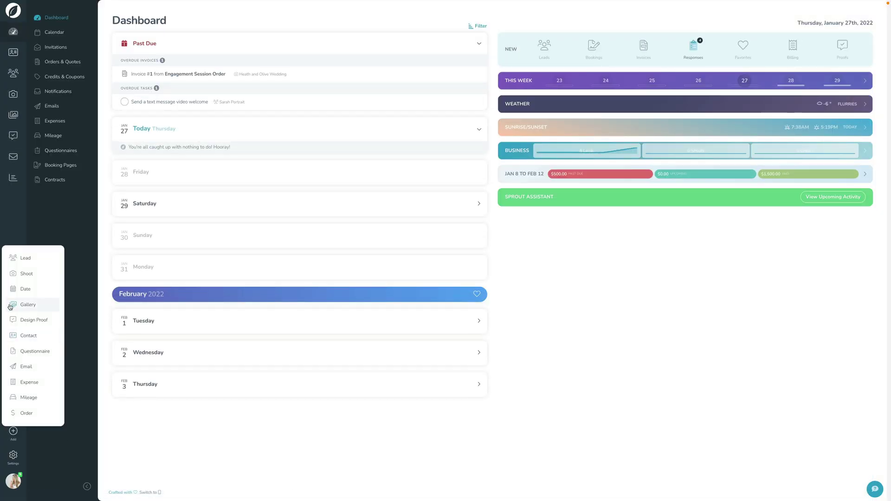
{"action": "left_click", "coordinate": [28, 259]}
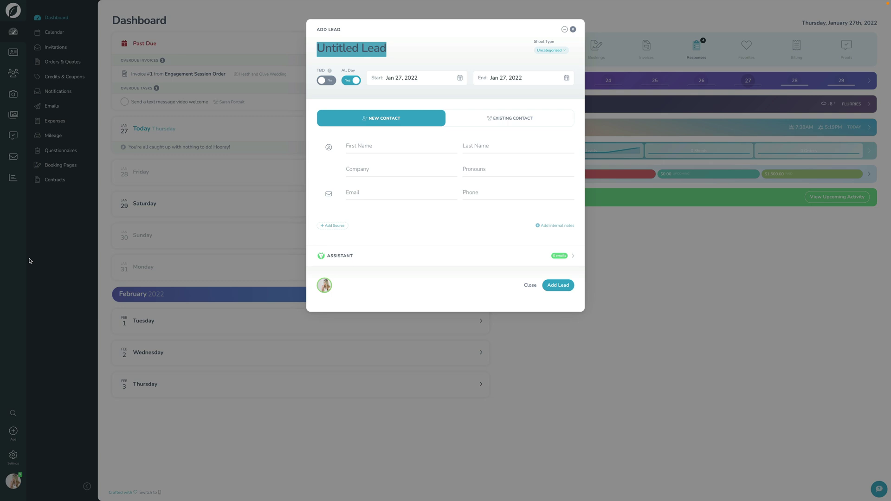
{"action": "type", "text": "Graham and Joane Wedding"}
{"action": "key", "text": "Tab"}
{"action": "type", "text": "Mar 25, 2022"}
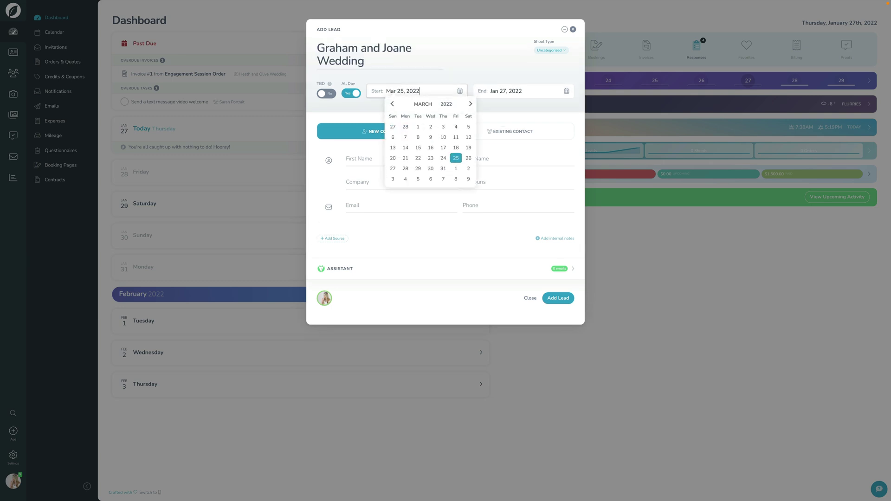
{"action": "key", "text": "Tab"}
Step: Enter the client's first and last name, e-mail and phone, set Shoot Type to Wedding, and add the lead
{"action": "key", "text": "Tab"}
{"action": "key", "text": "Tab"}
{"action": "key", "text": "Tab"}
{"action": "key", "text": "Tab"}
{"action": "key", "text": "Tab"}
{"action": "key", "text": "Tab"}
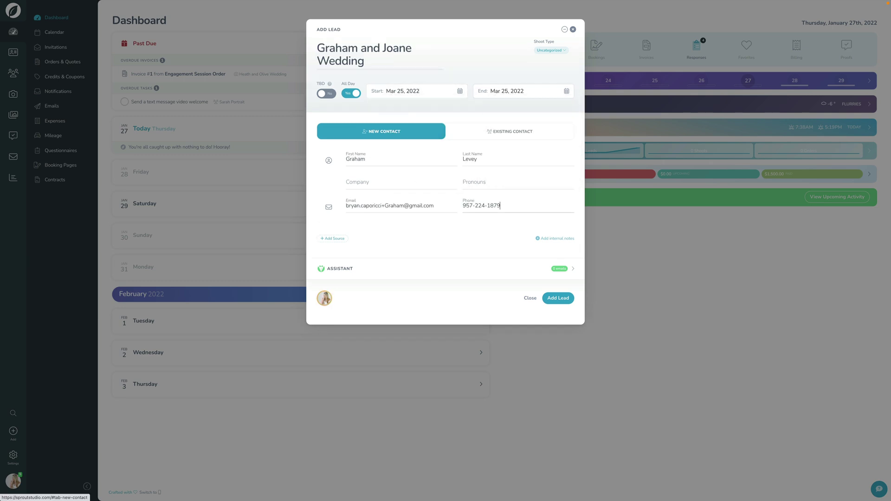
{"action": "left_click", "coordinate": [560, 52]}
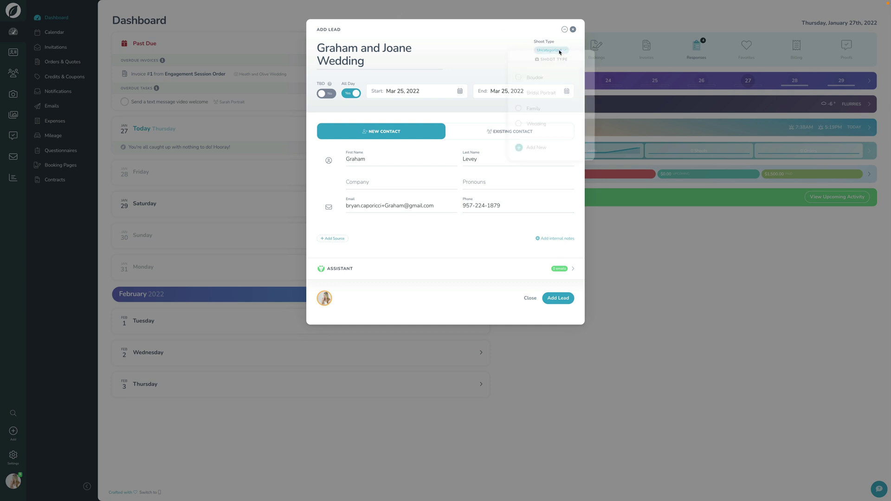
{"action": "left_click", "coordinate": [536, 127]}
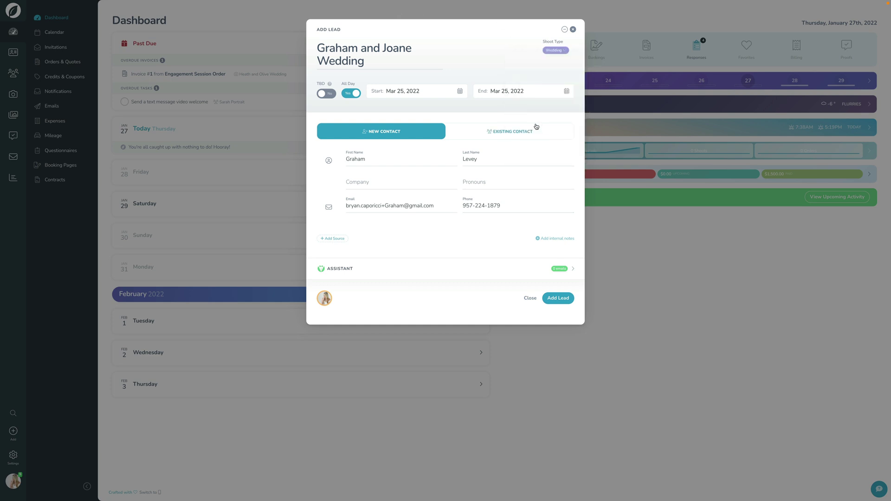
{"action": "left_click", "coordinate": [563, 300]}
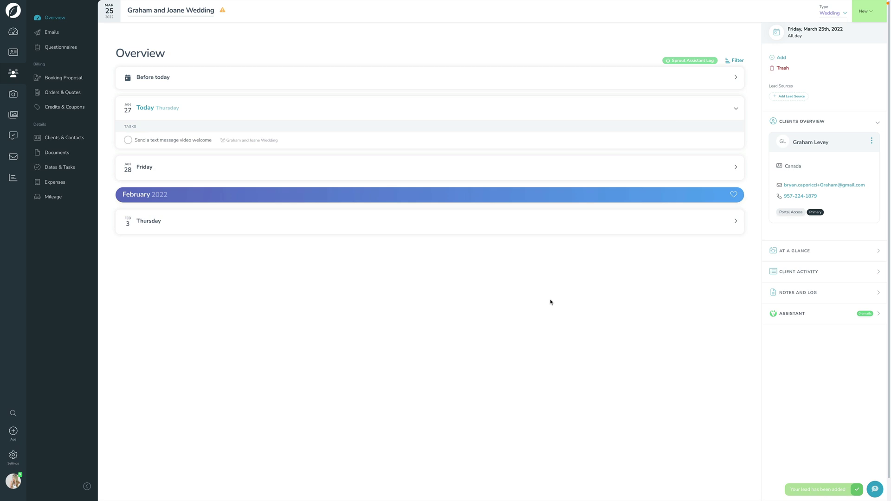
Step: Check the lead's Jan 28 and Feb 3 items and scheduled inquiry email, then its Emails and Dates & Tasks
{"action": "left_click", "coordinate": [737, 172]}
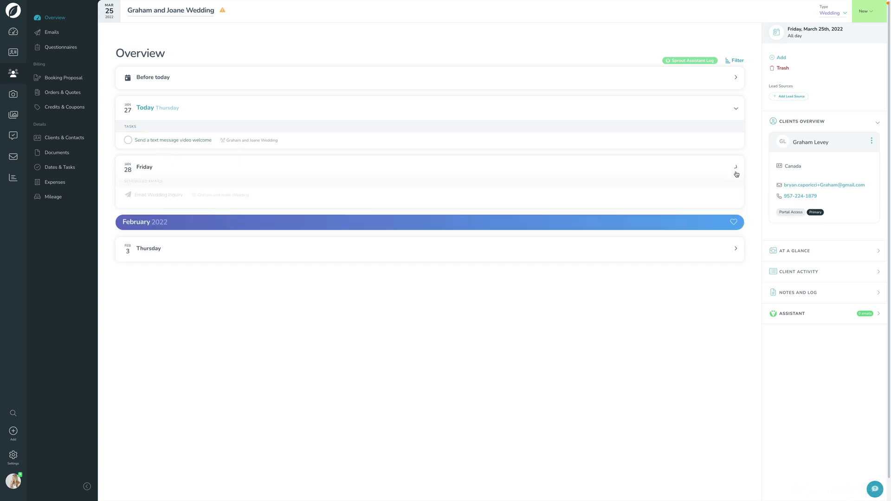
{"action": "left_click", "coordinate": [182, 242]}
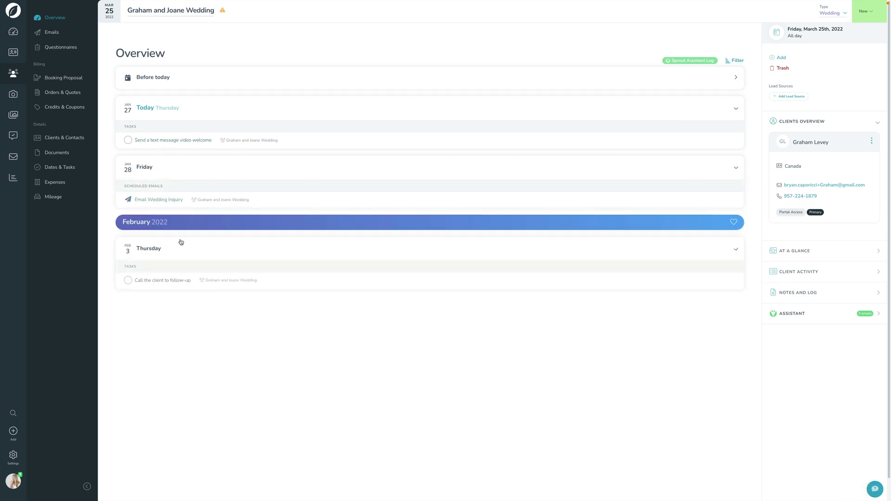
{"action": "left_click", "coordinate": [149, 200]}
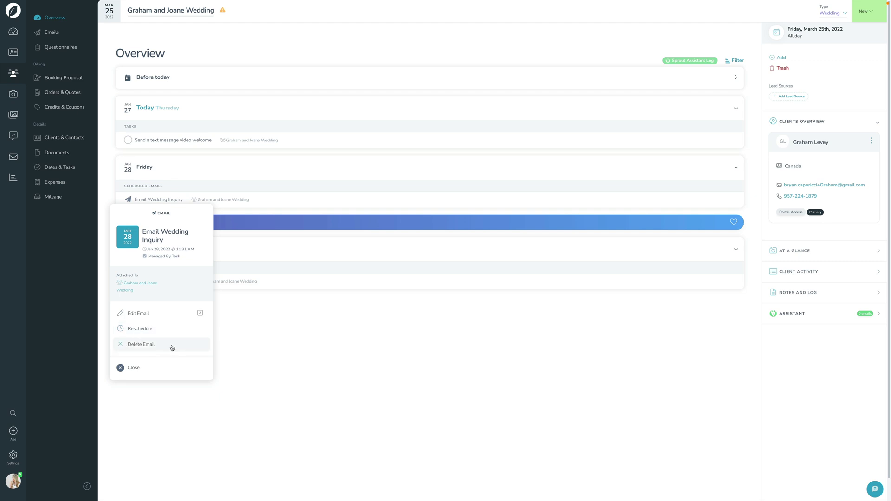
{"action": "left_click", "coordinate": [233, 324]}
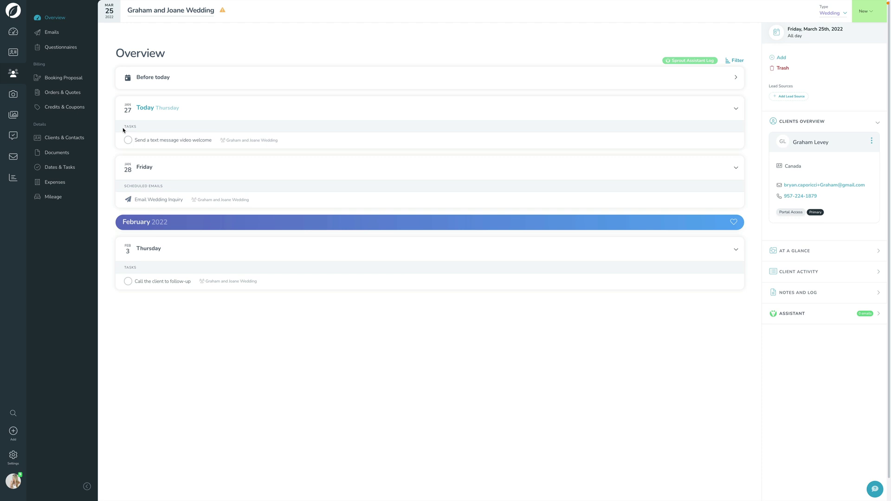
{"action": "left_click", "coordinate": [52, 33]}
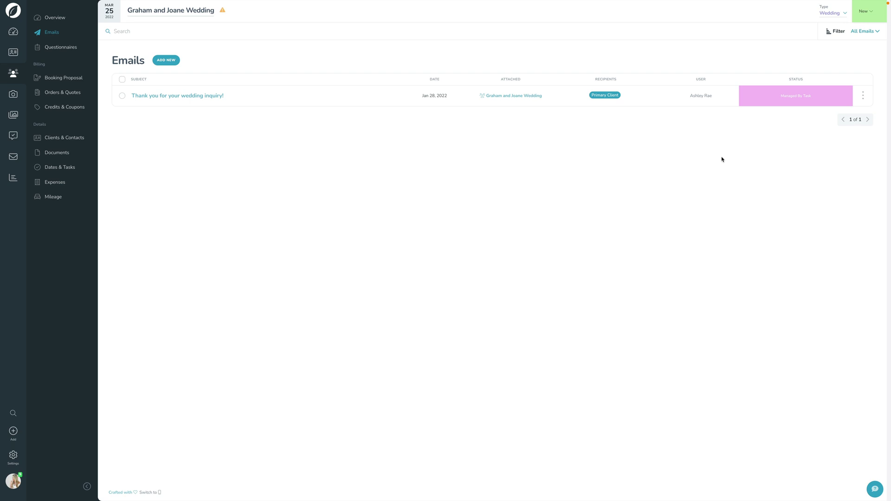
{"action": "left_click", "coordinate": [50, 167]}
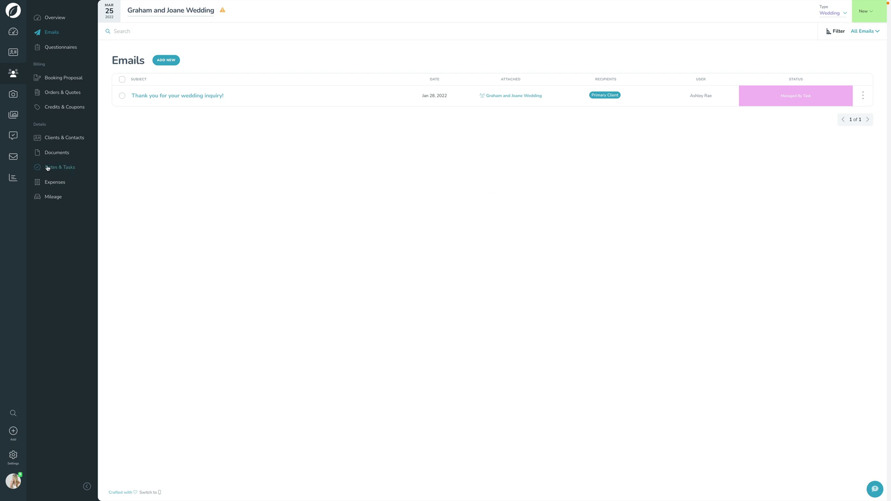